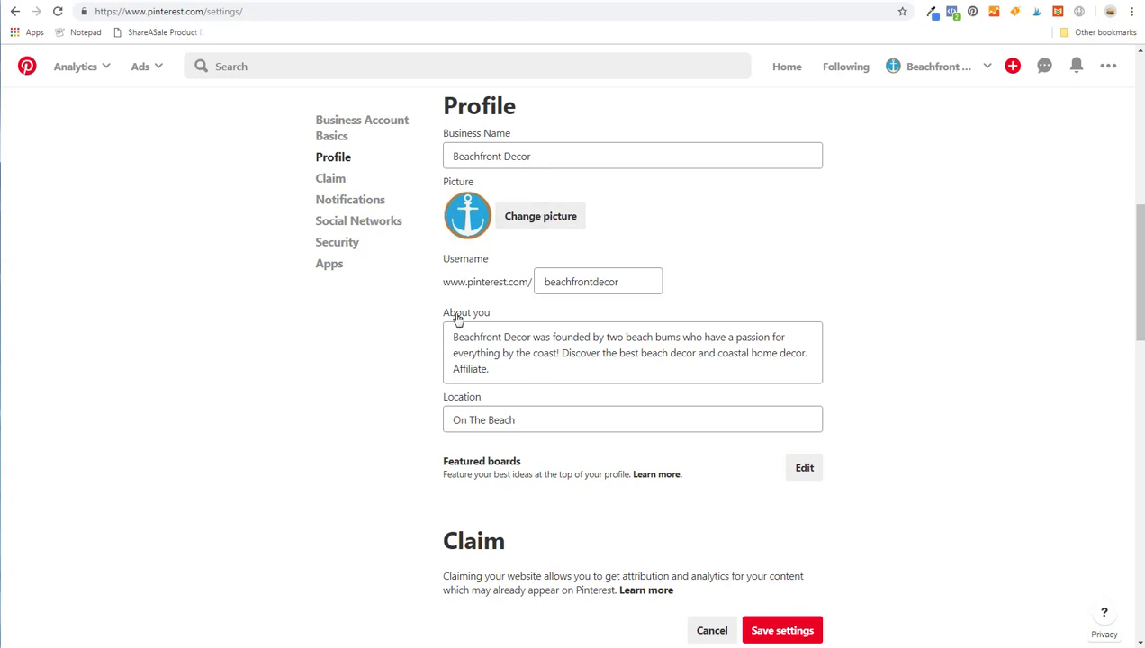
- Review the business profile, claimed website and available advertising options in the account settings
scroll(405, 360, "down", 1)
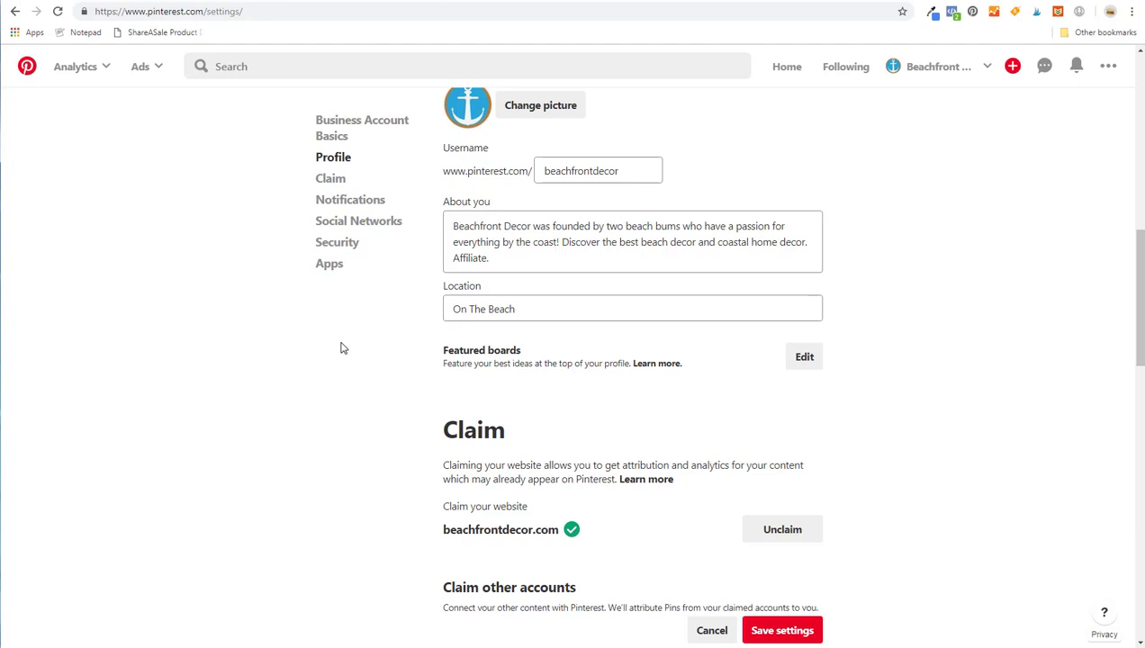
left_click(161, 70)
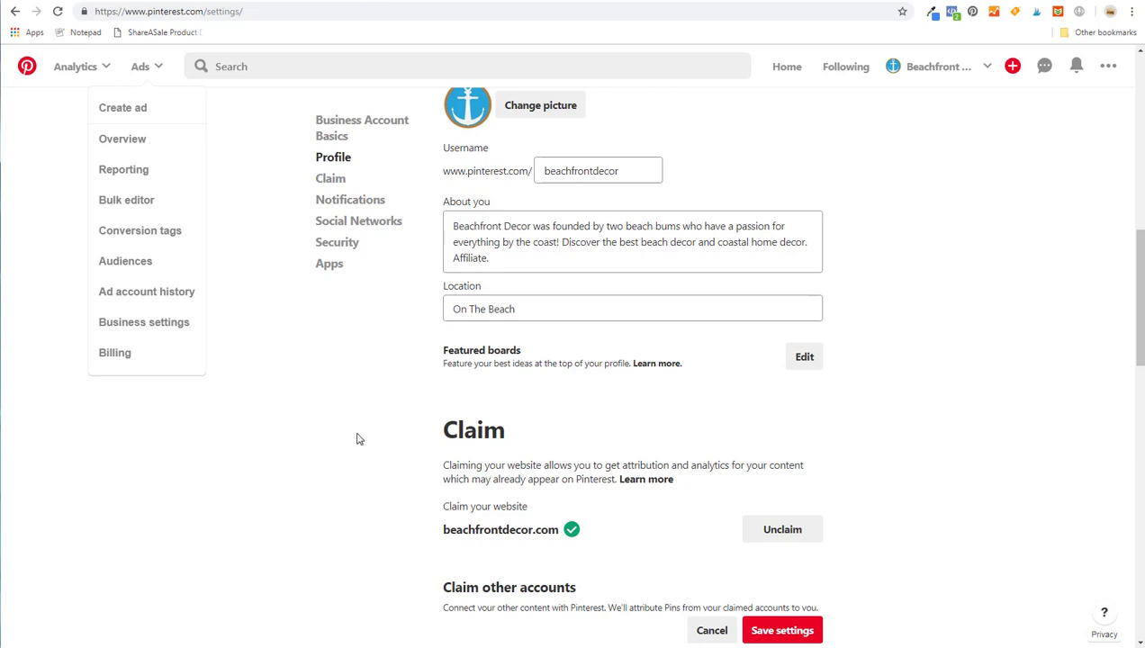
left_click(349, 437)
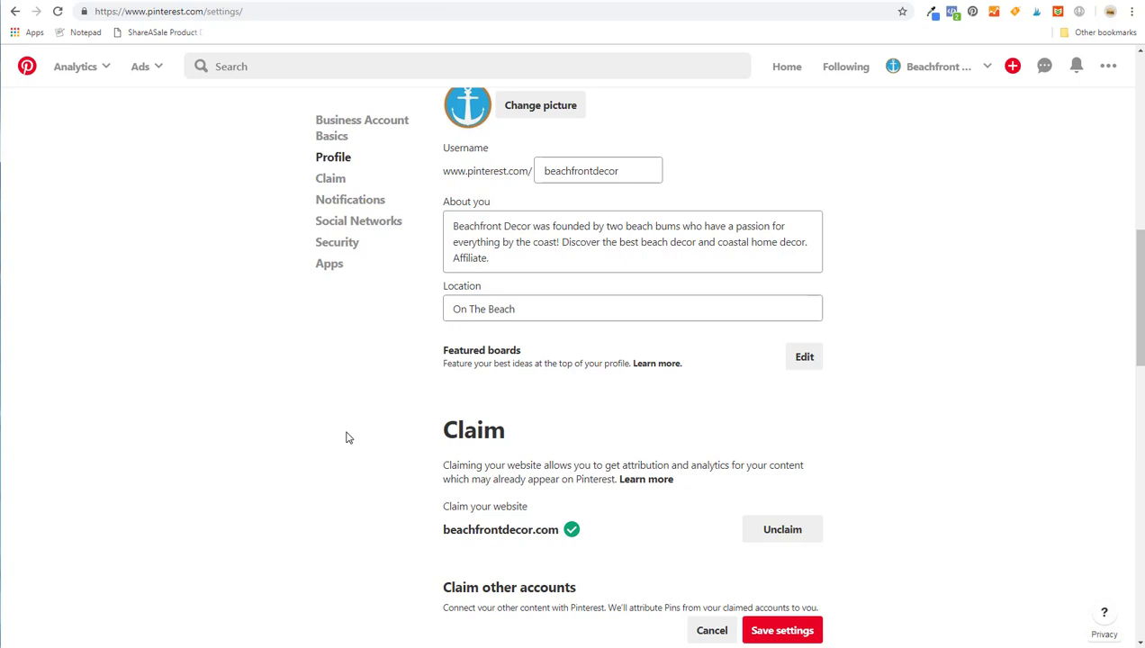
- Refine the beach decor pin search with the Bathroom suggestion and look over the resulting pins
key("alt+Left")
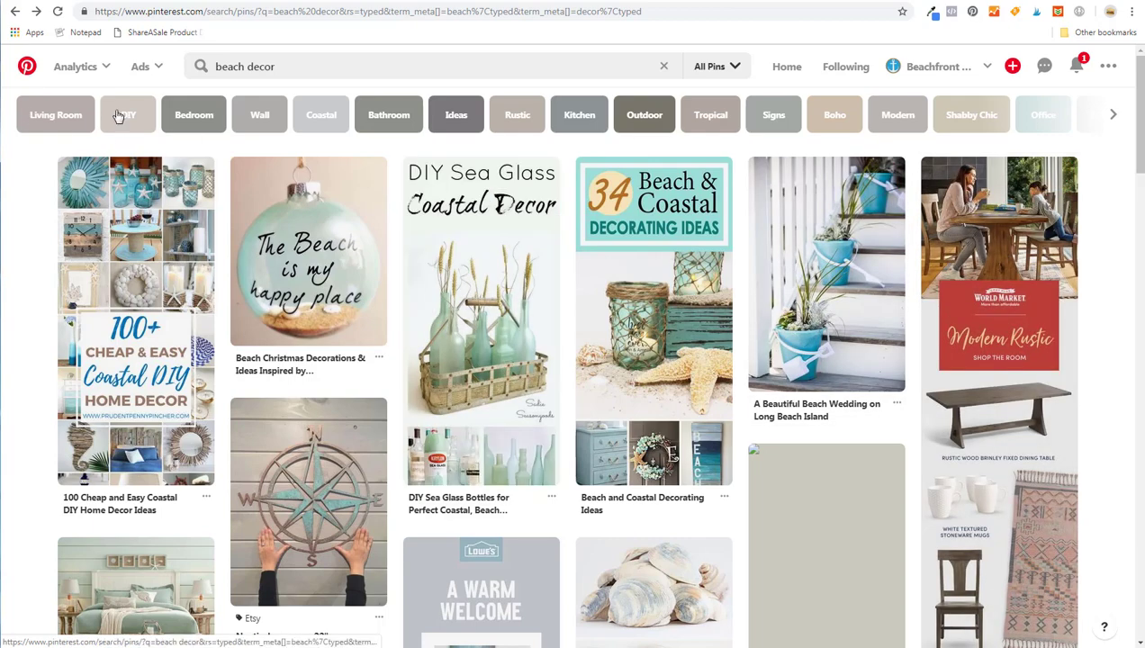
left_click(394, 118)
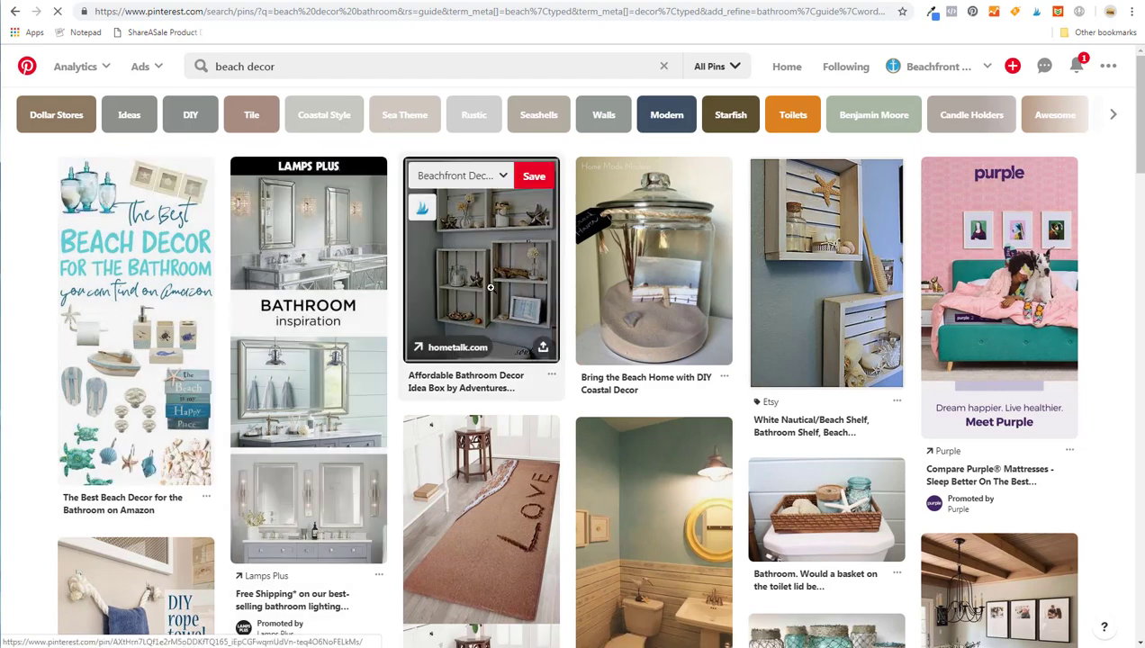
left_click(626, 273)
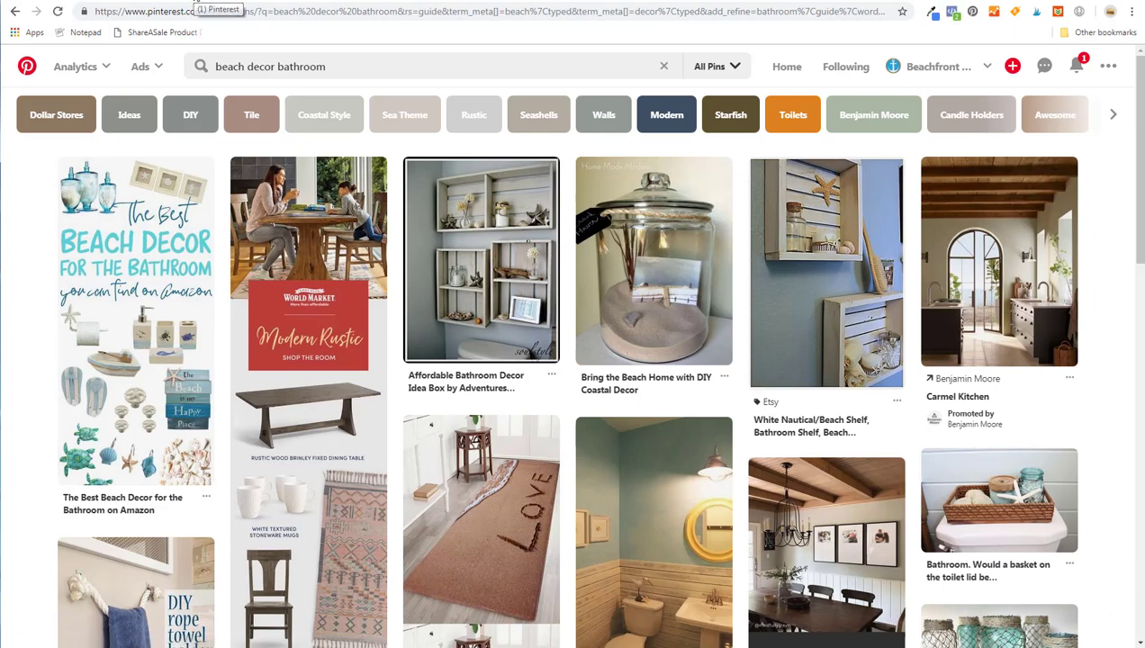
- Look through the 101 Beach Themed Bathroom Ideas article on beachfrontdecor.com, including its first numbered bathroom photos
left_click(432, 7)
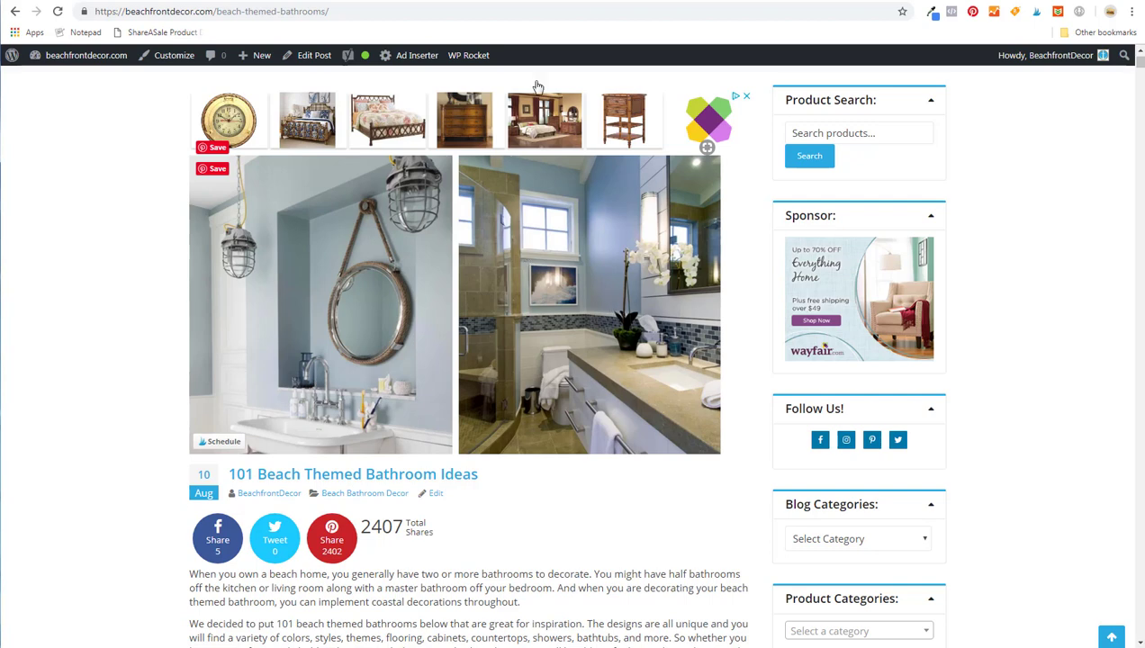
key("ctrl+Tab")
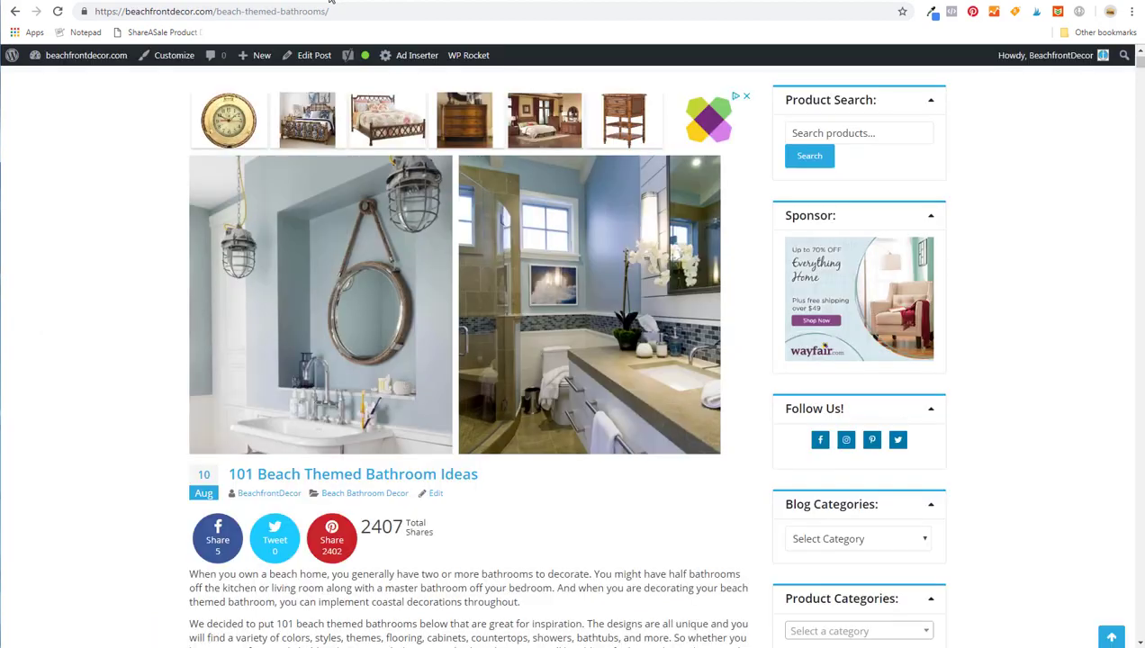
scroll(107, 393, "down", 10)
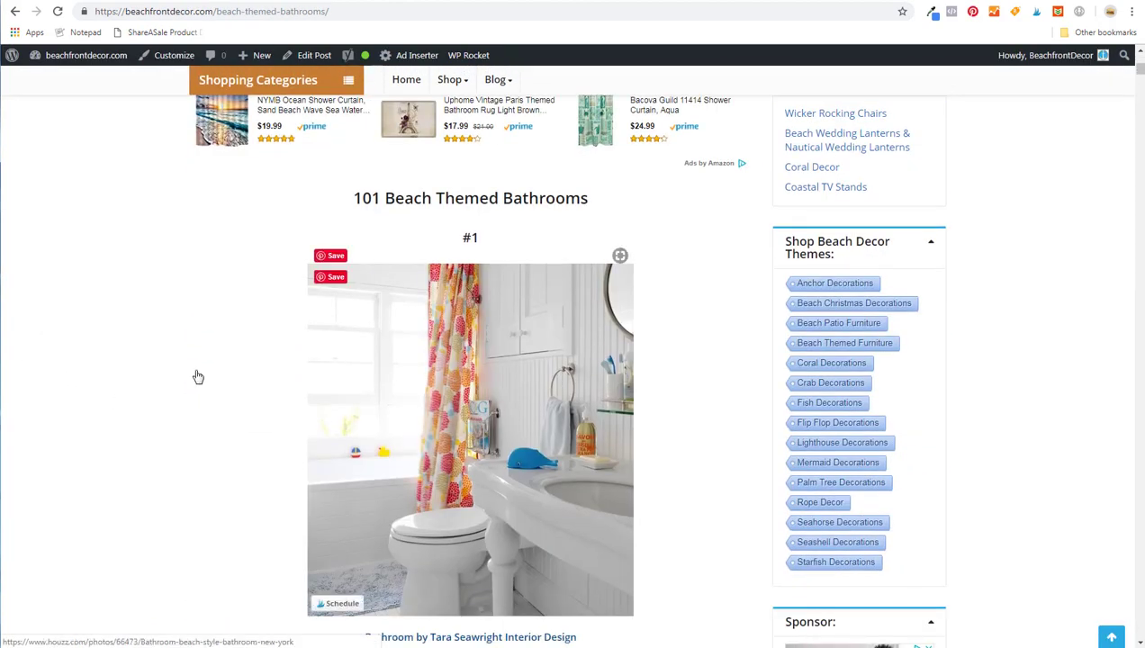
scroll(153, 329, "down", 3)
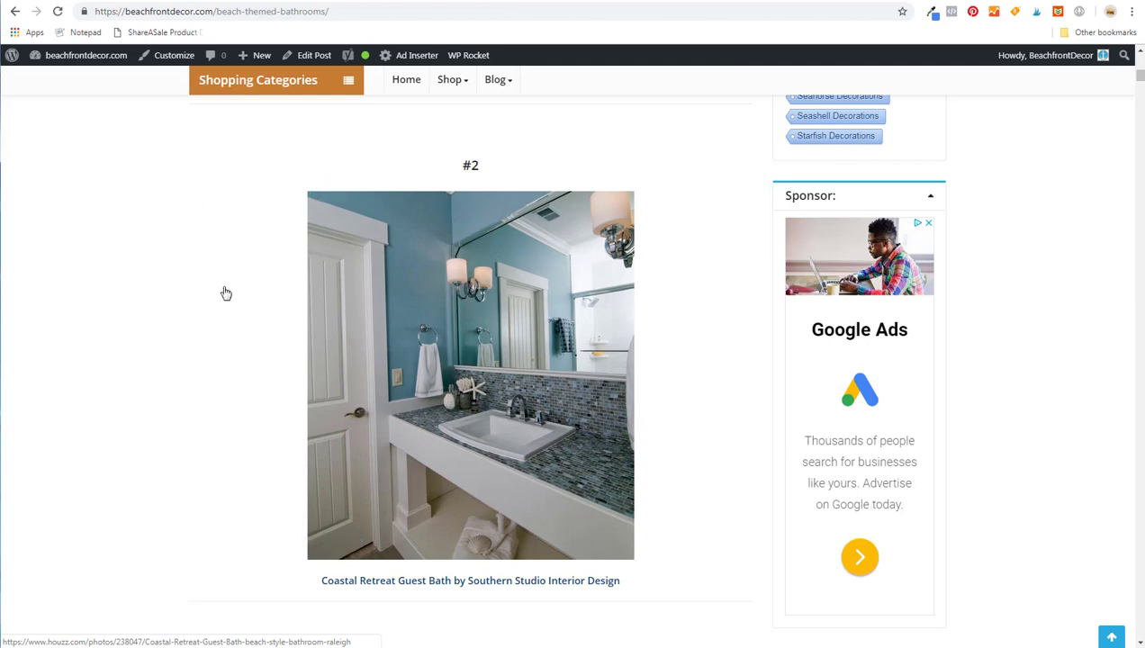
scroll(204, 199, "up", 9)
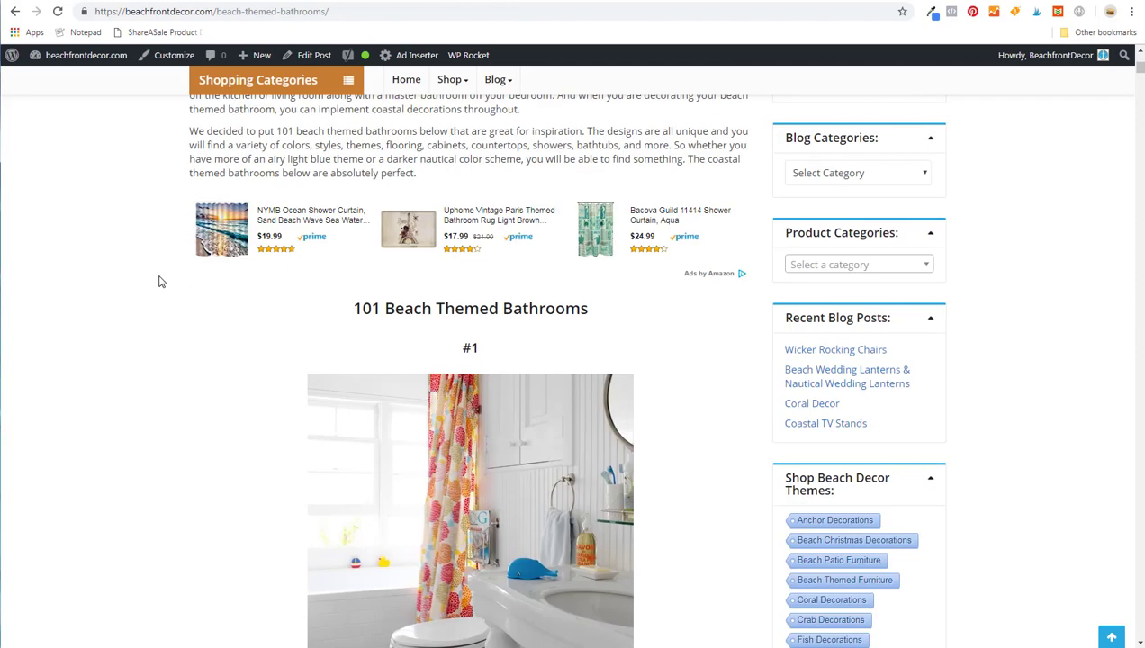
scroll(133, 324, "up", 4)
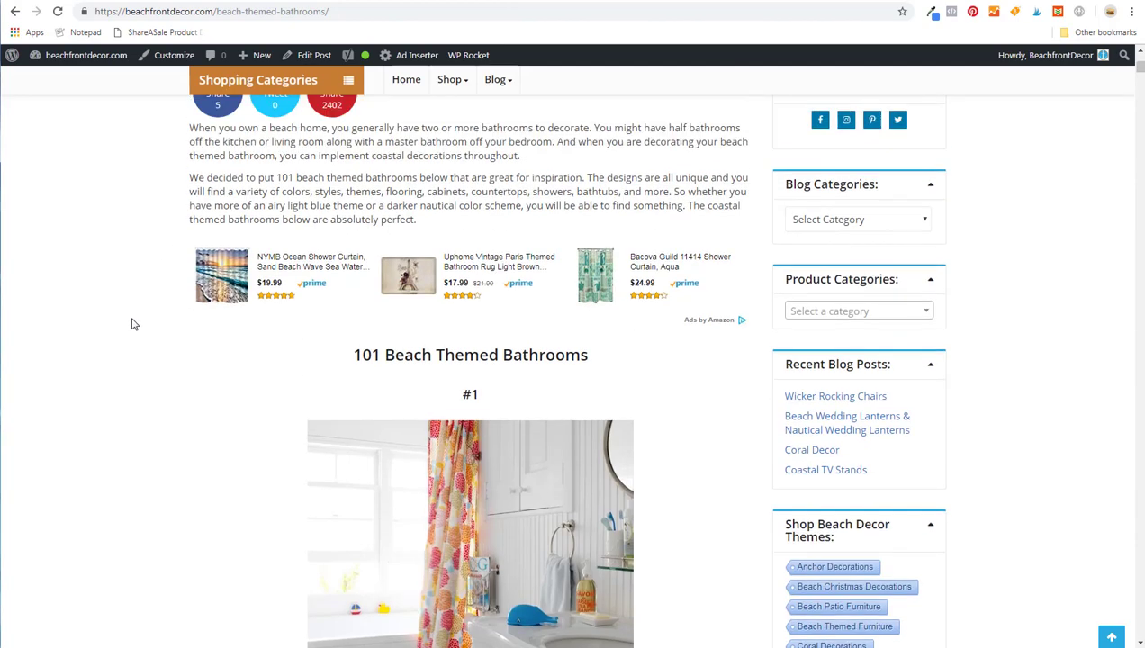
- View the "beach bathrooms 2" design in Canva and read the pin tips on Pinterest's Creative best practices page
left_click(535, 2)
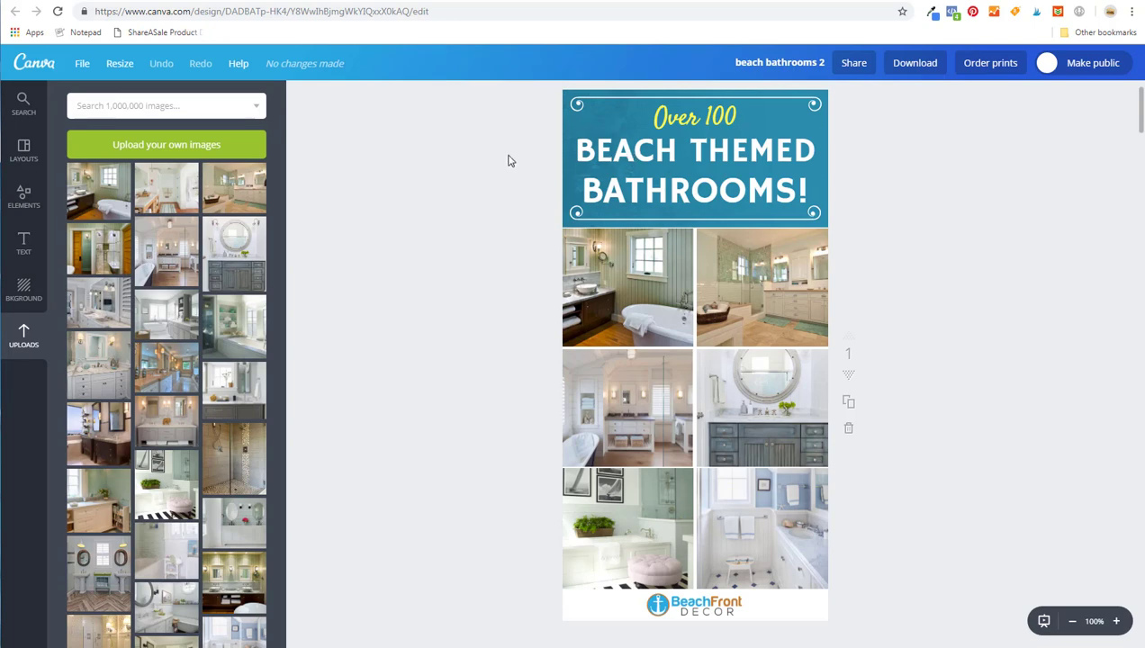
key("ctrl+Tab")
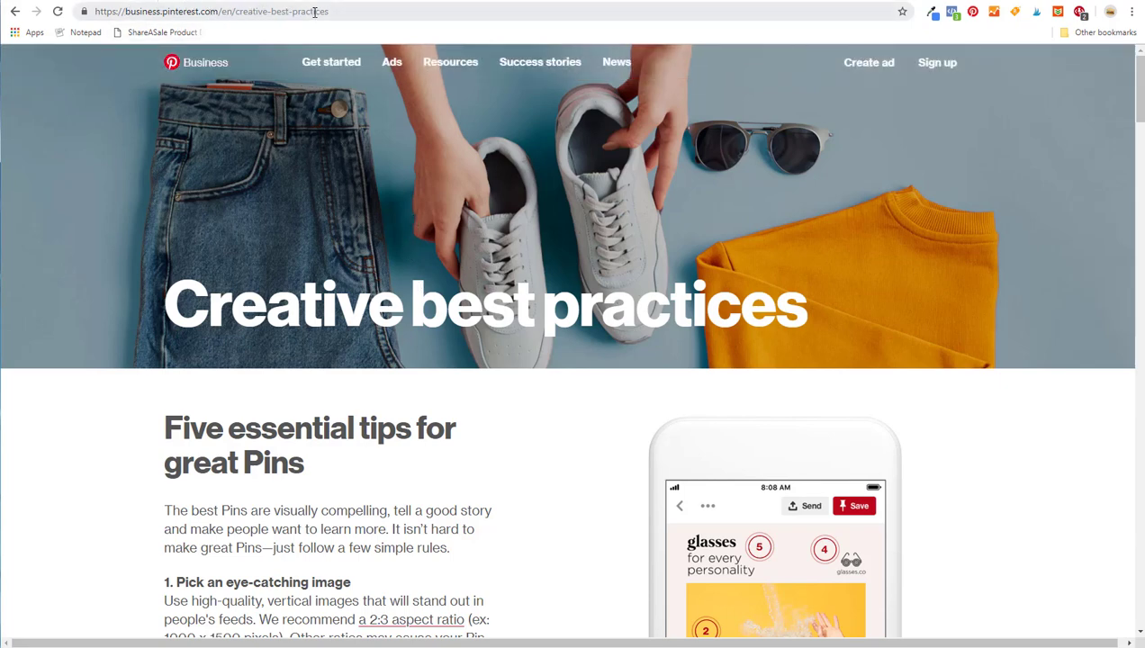
scroll(414, 398, "down", 3)
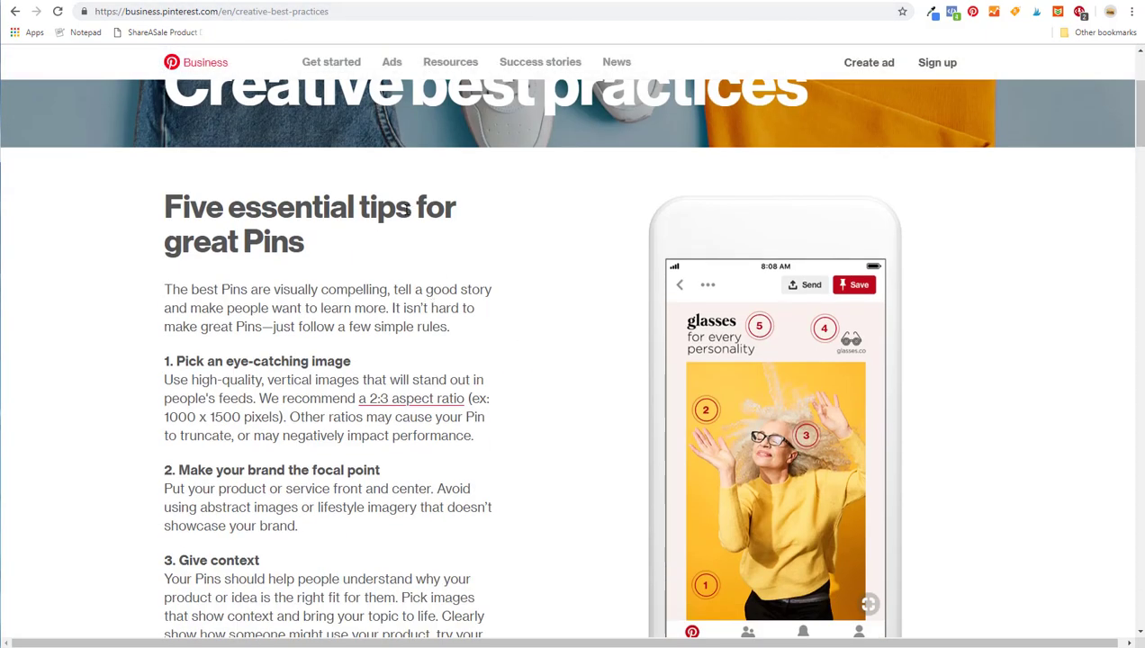
scroll(494, 256, "down", 3)
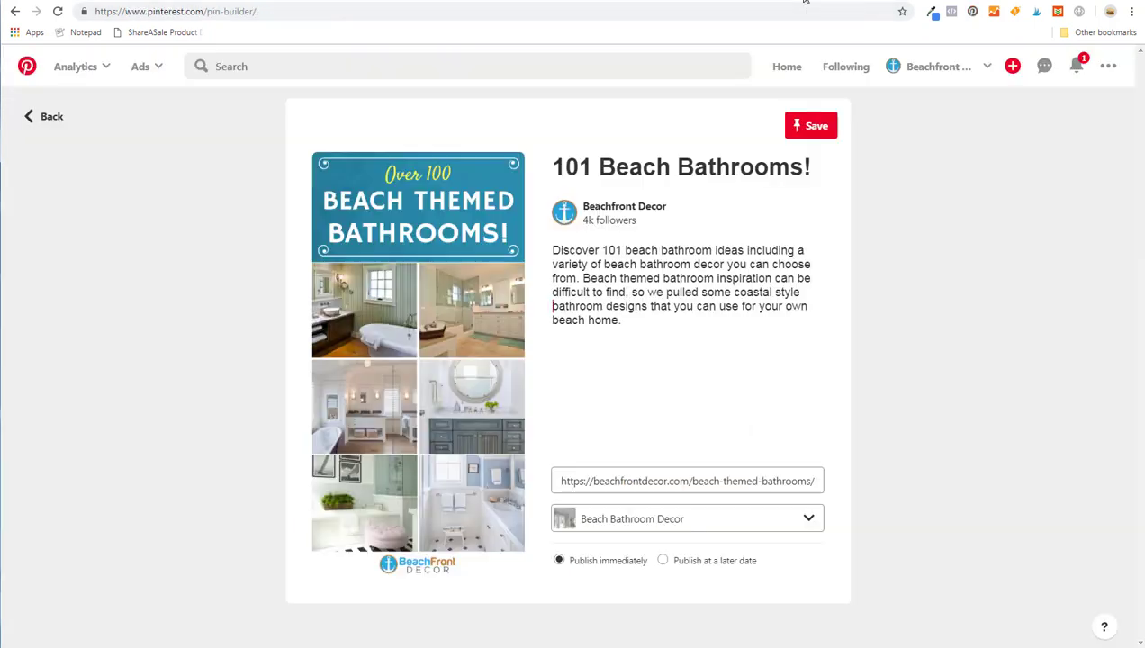
- Return to the "beach decor bathroom" search results on Pinterest and review the suggested refinement keywords
left_click(804, 2)
left_click(684, 2)
left_click(204, 0)
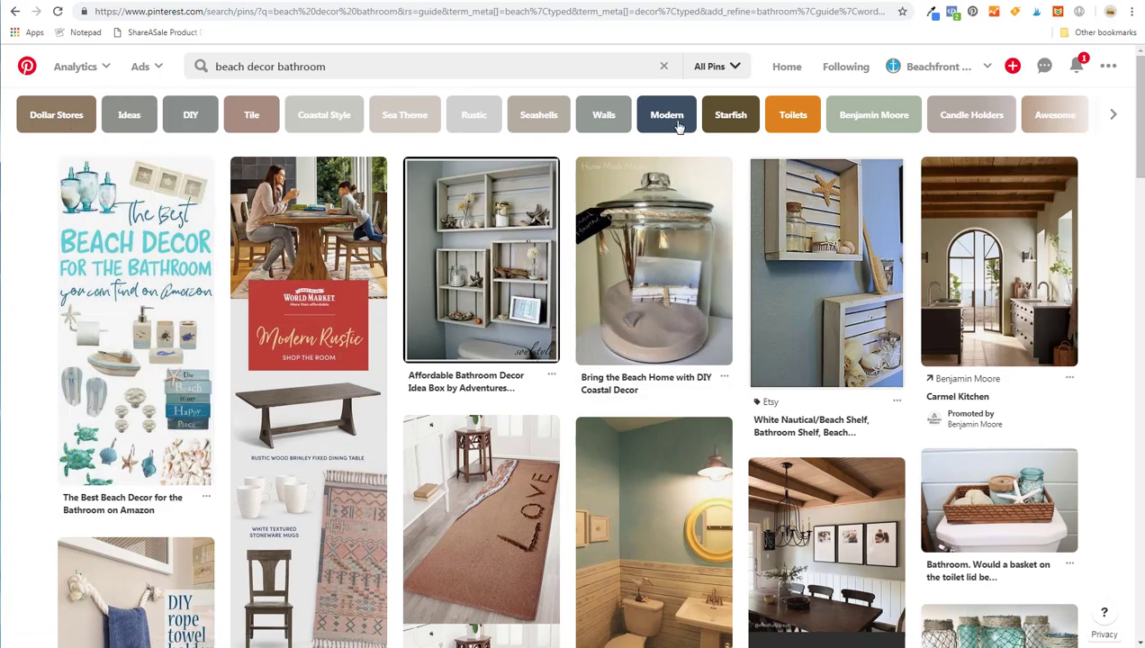
- Publish the drafted 101 Beach Bathrooms! pin immediately to the Beach Bathroom Decor board
left_click(833, 1)
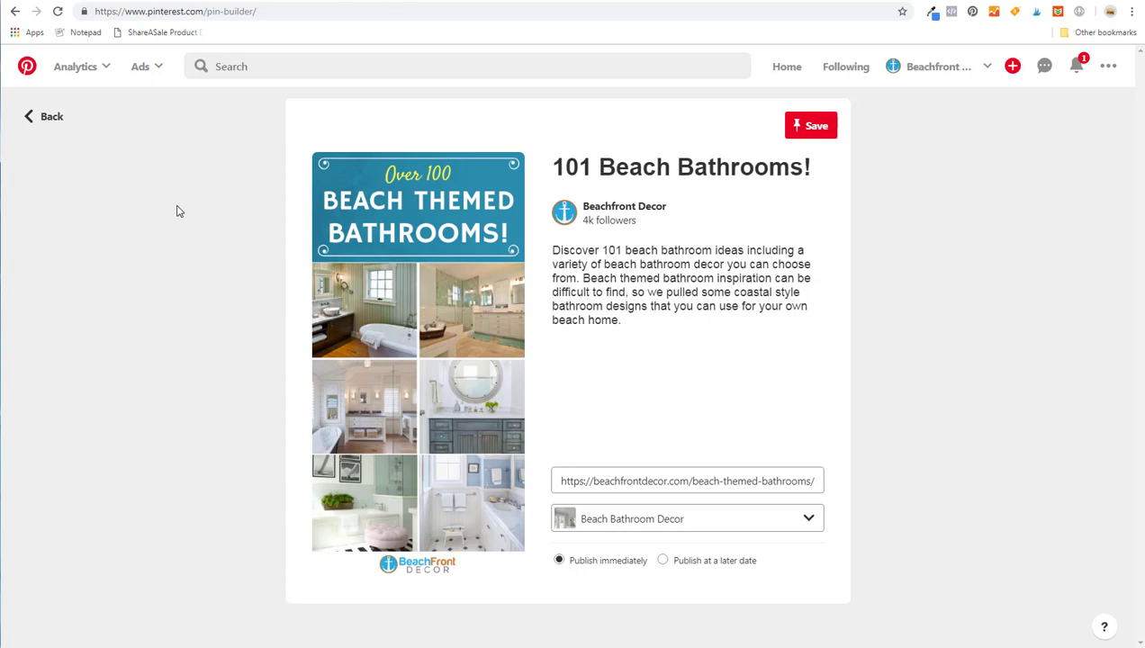
left_click(814, 125)
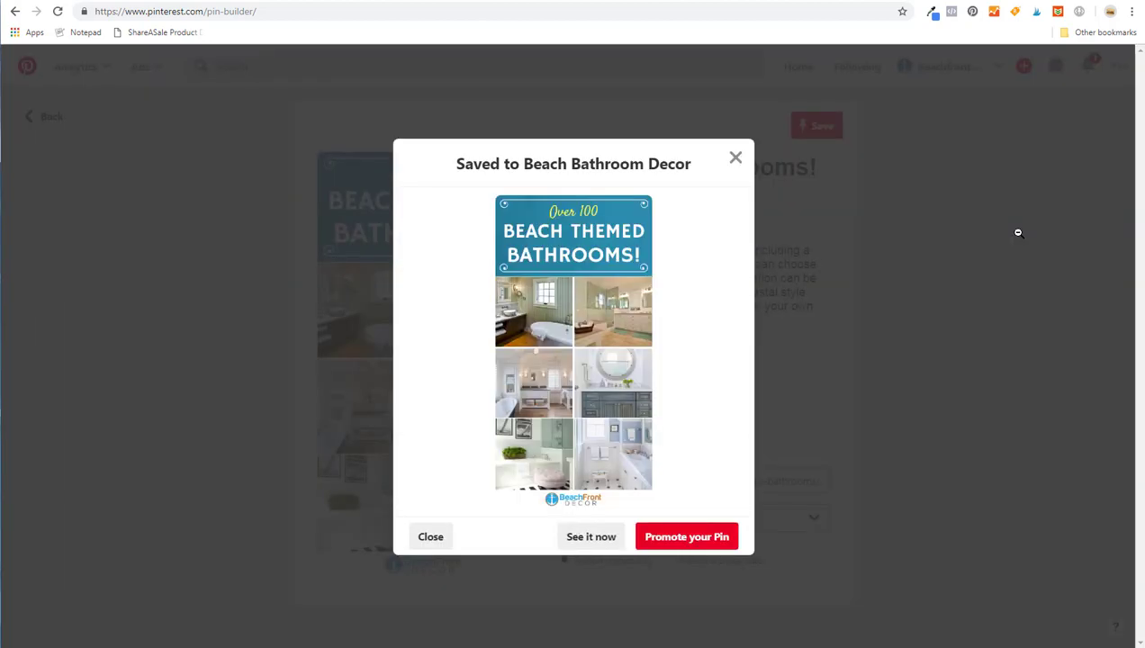
left_click(685, 540)
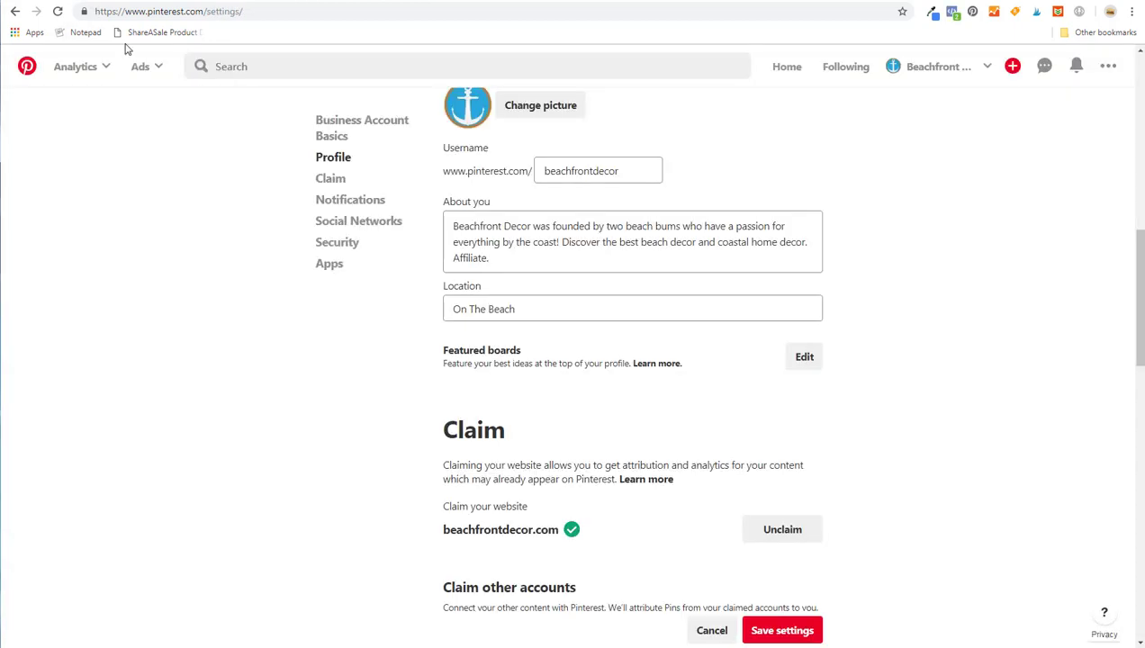
- Open the ads overview and examine the total clicks of the Traffic campaigns
left_click(160, 68)
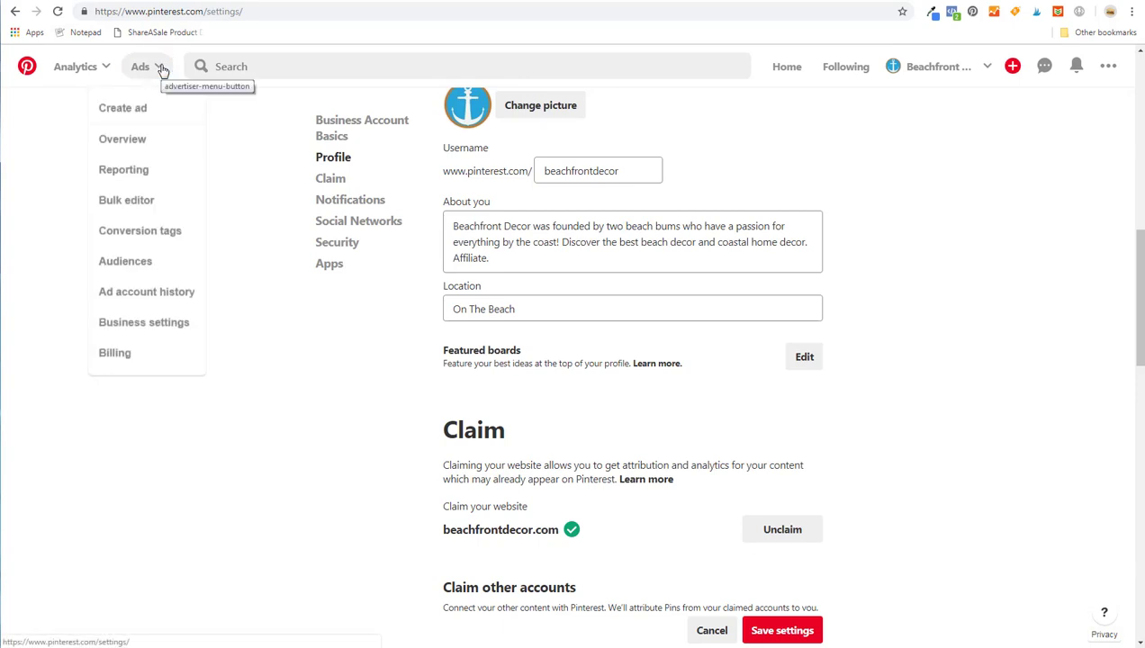
left_click(135, 144)
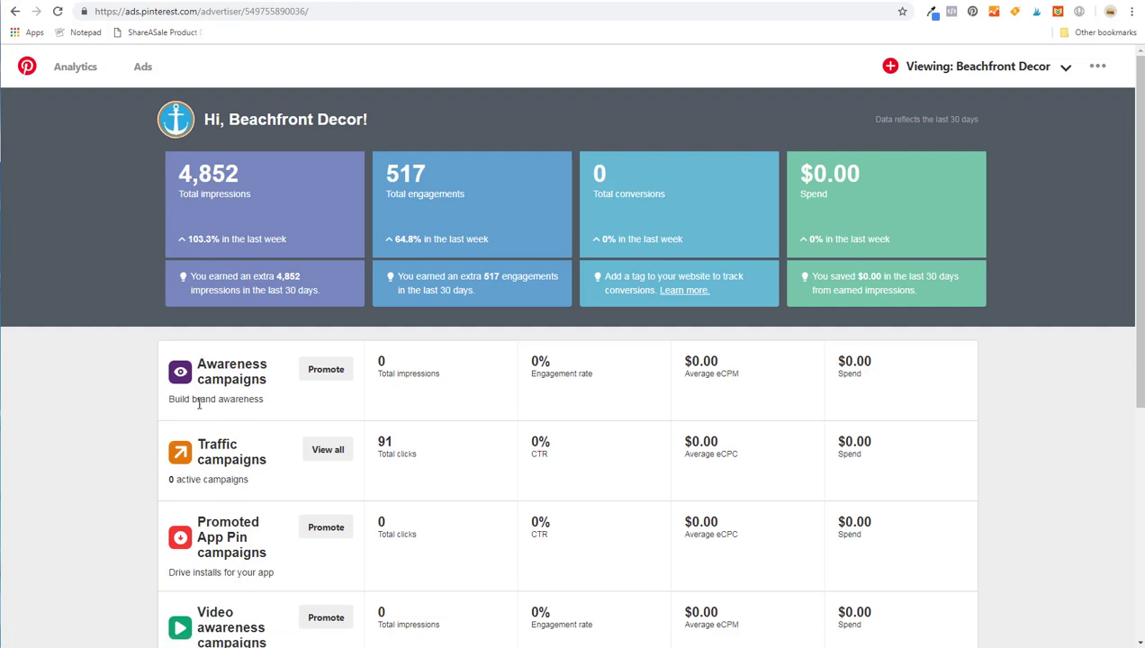
triple_click(379, 443)
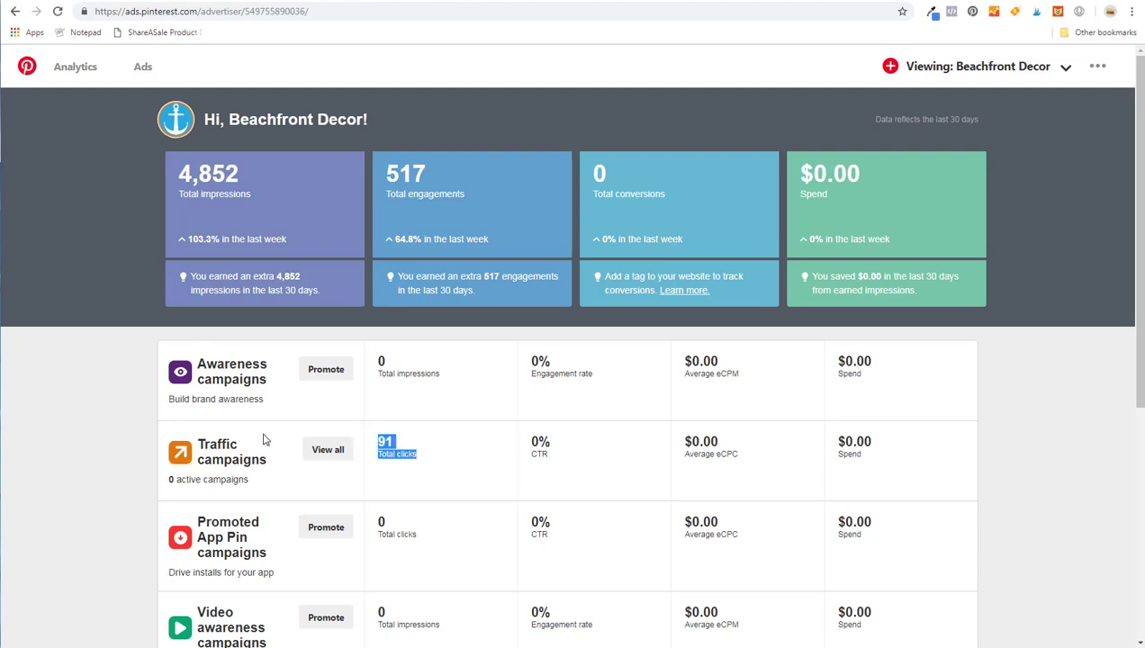
left_click(90, 411)
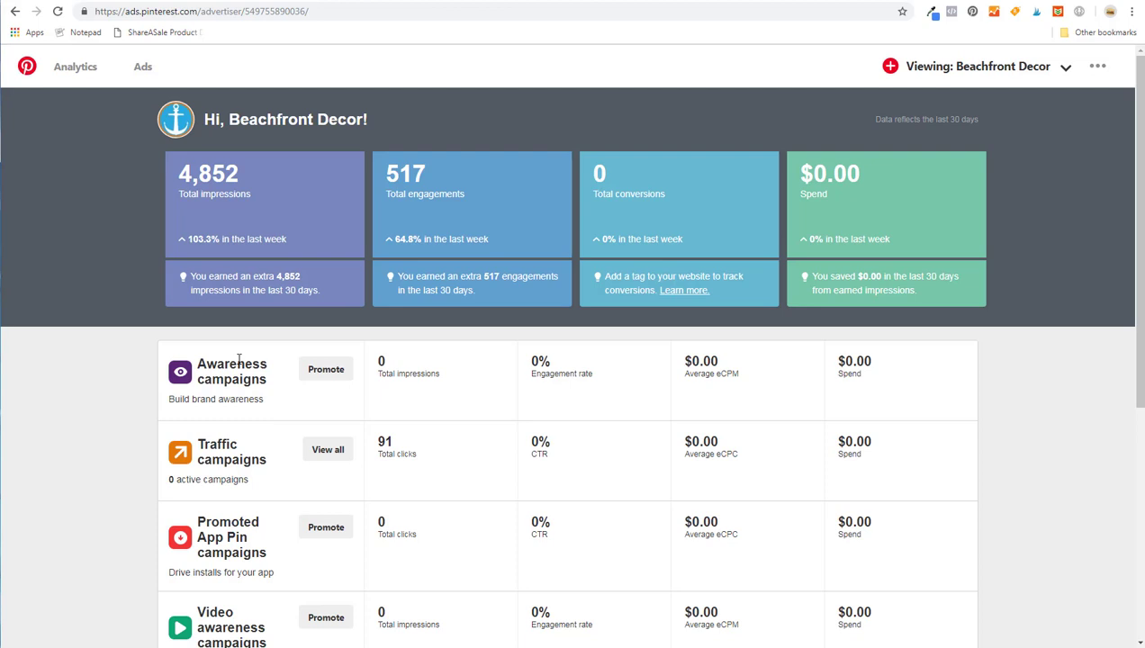
- Start a new campaign with the Brand awareness objective and name it "Beach Themed Bathrooms - Awareness"
left_click(317, 372)
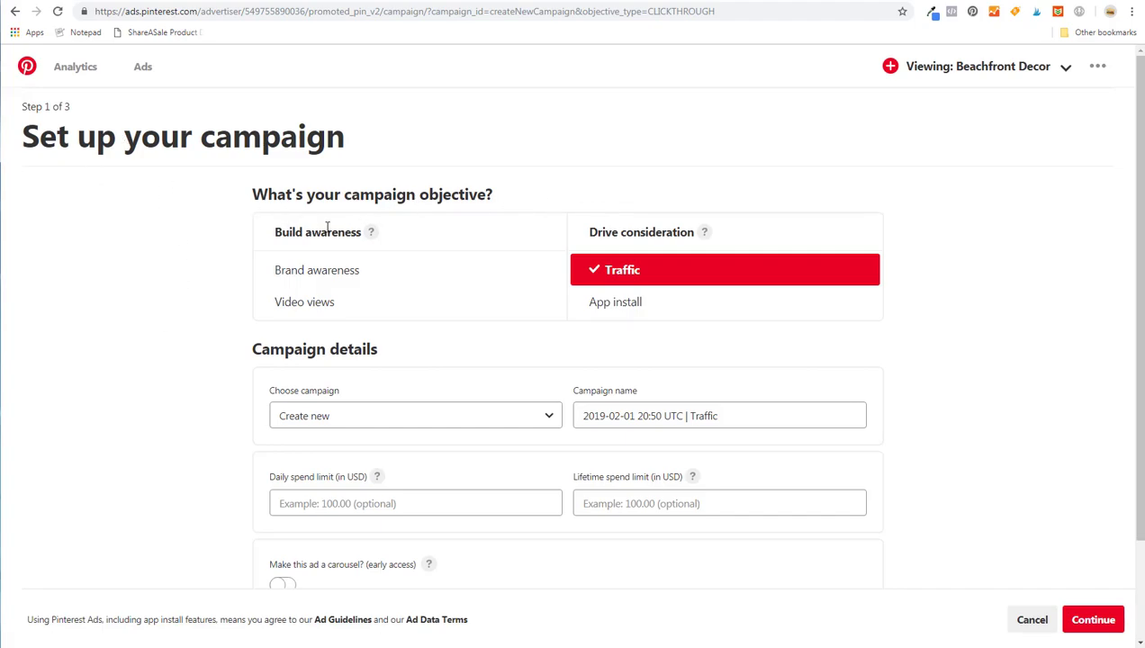
left_click(414, 271)
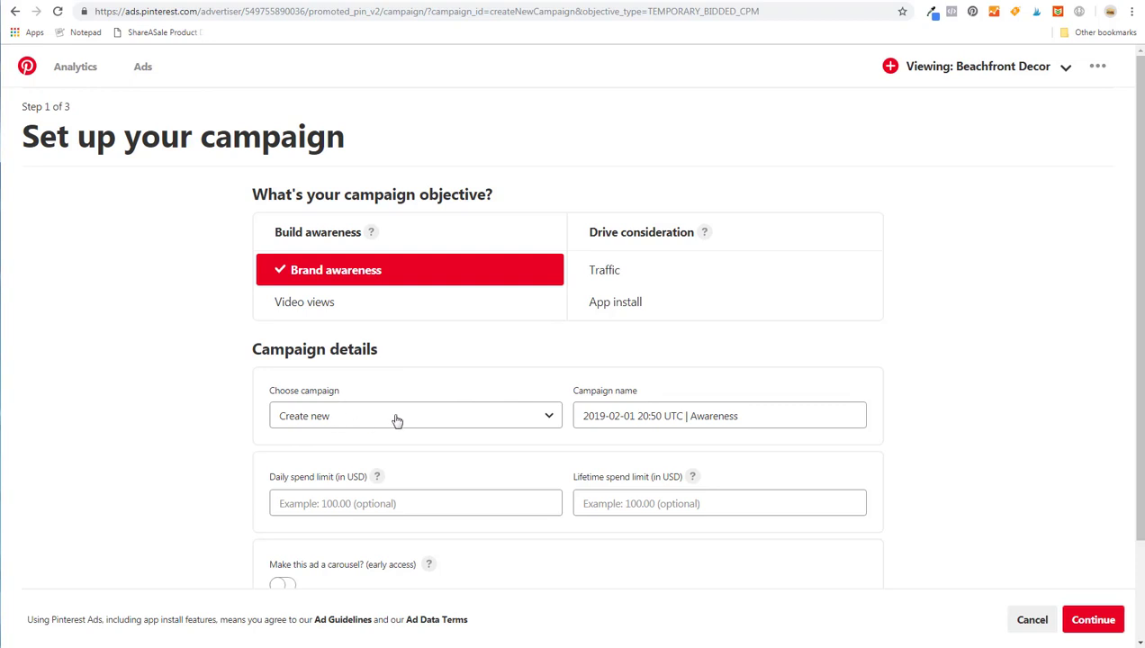
triple_click(774, 415)
type("Be")
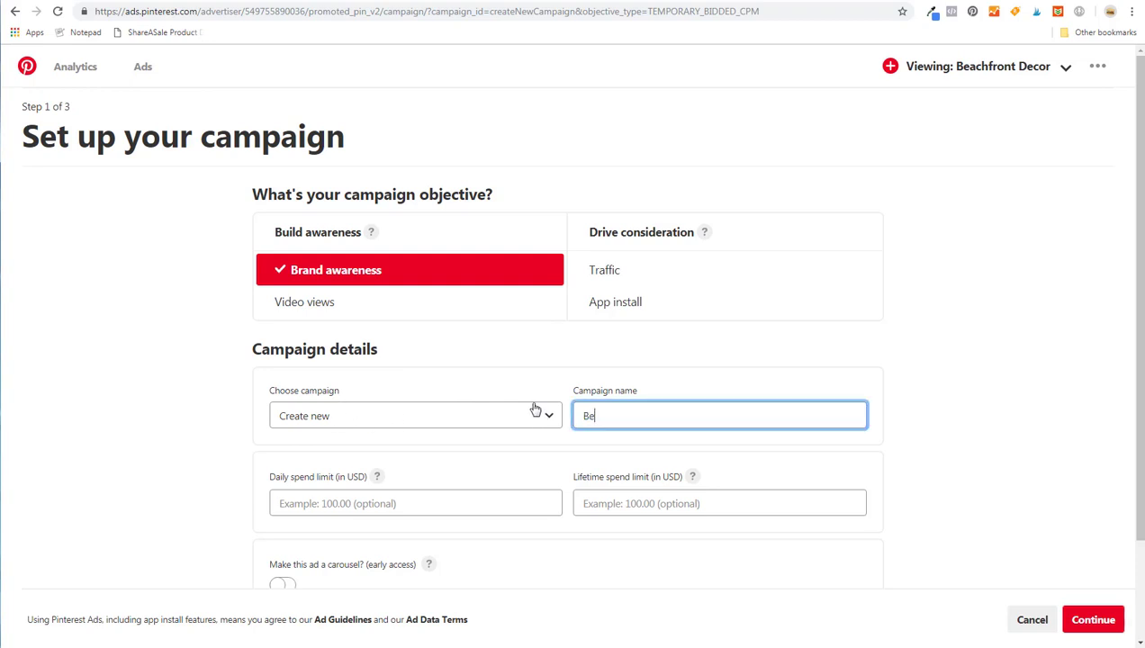
type("ach Themed Bathrooms - Awareness")
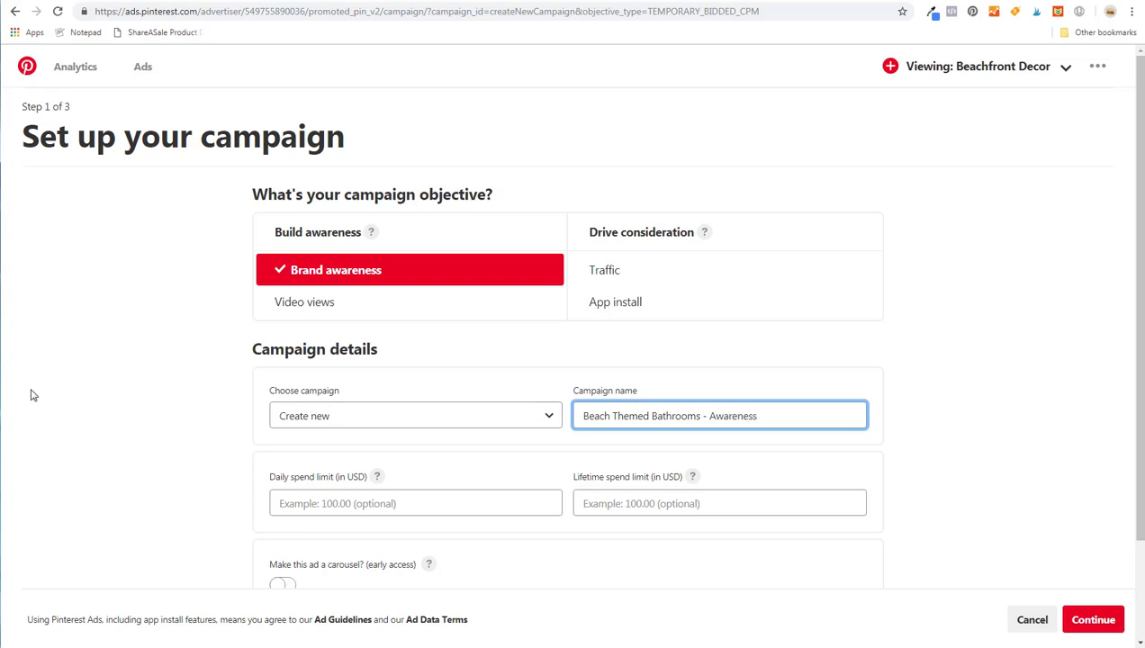
left_click(200, 374)
- Set the campaign's daily spend limit to 5.00 USD and lifetime limit to 100.00 USD, and proceed to the ad group details
scroll(199, 365, "down", 2)
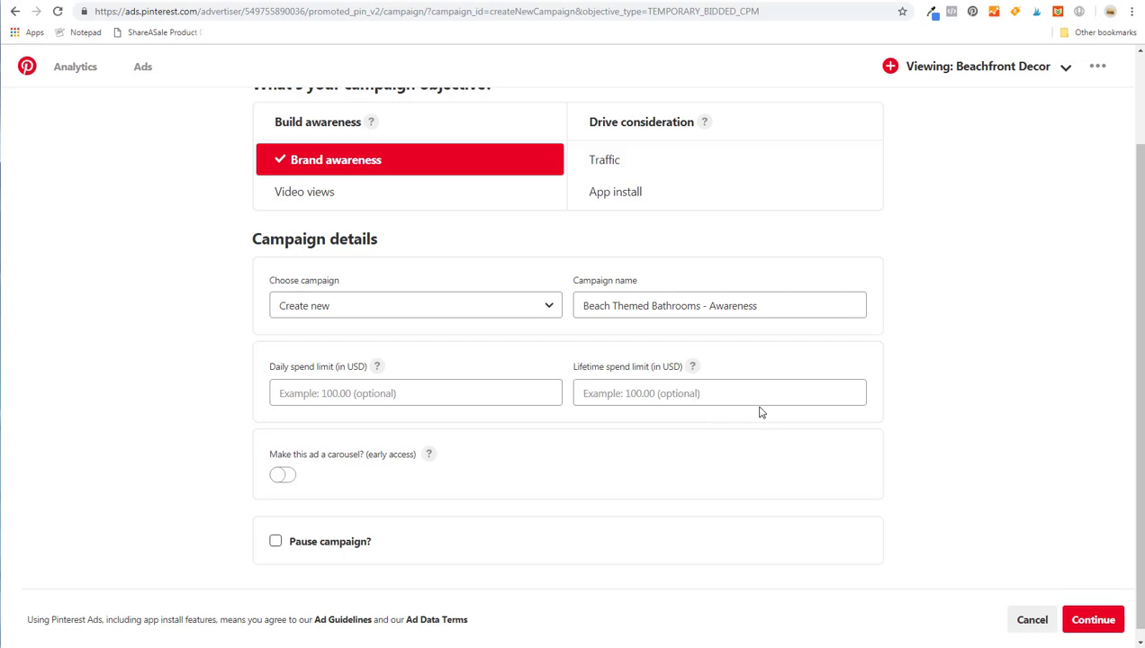
left_click(313, 385)
type("5.00")
key("Tab")
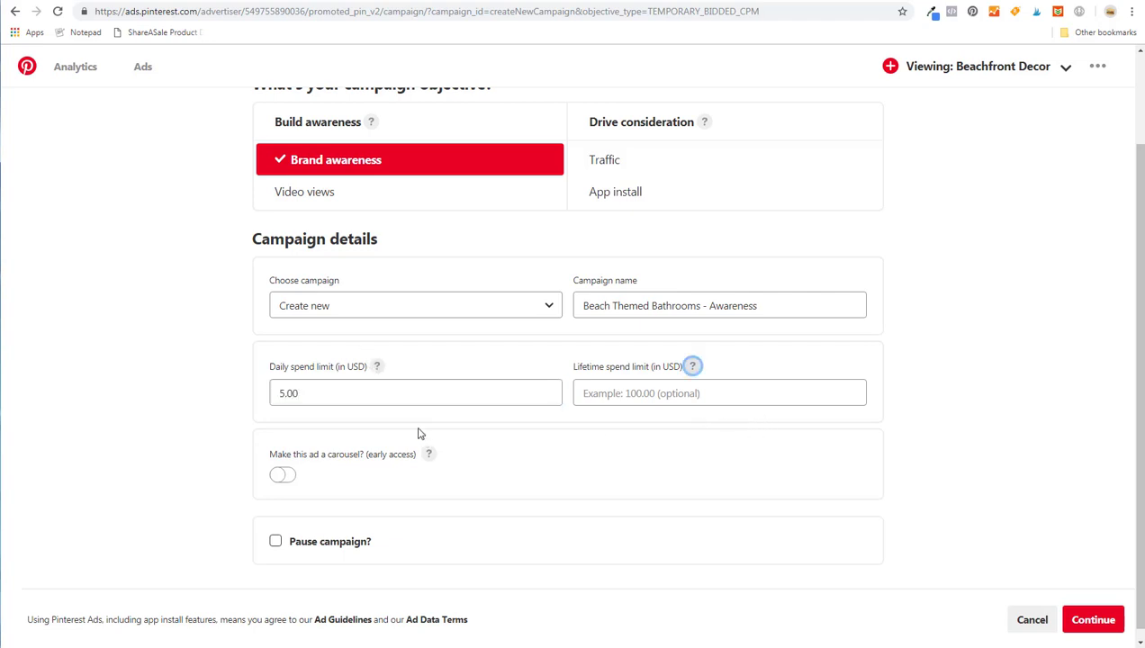
type("100.00")
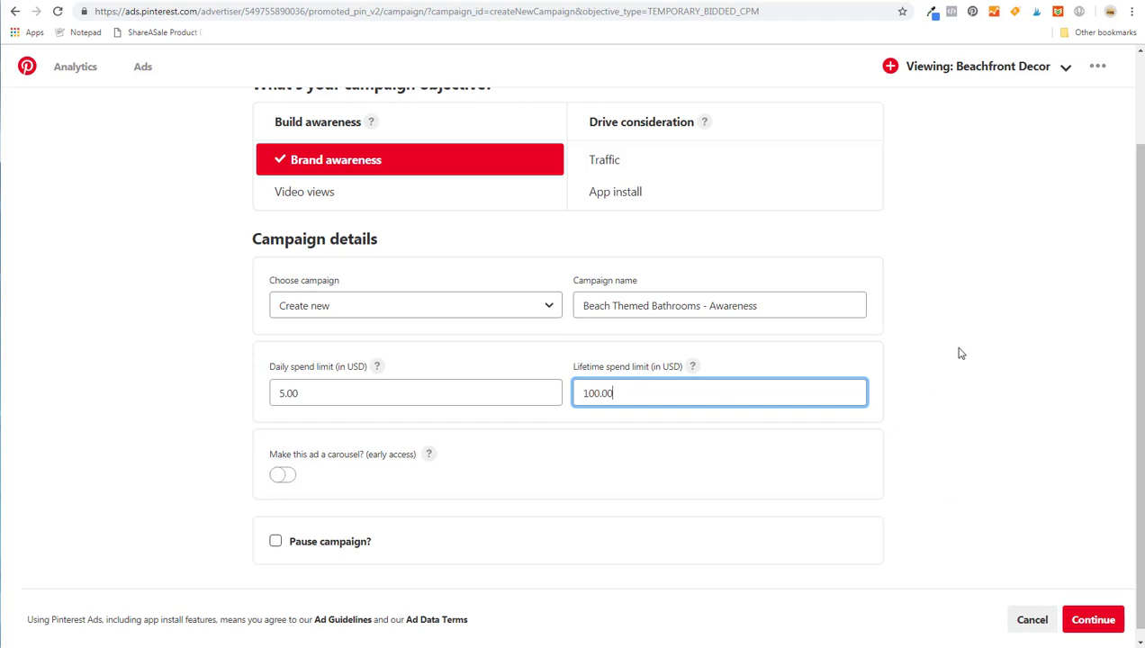
left_click(1092, 620)
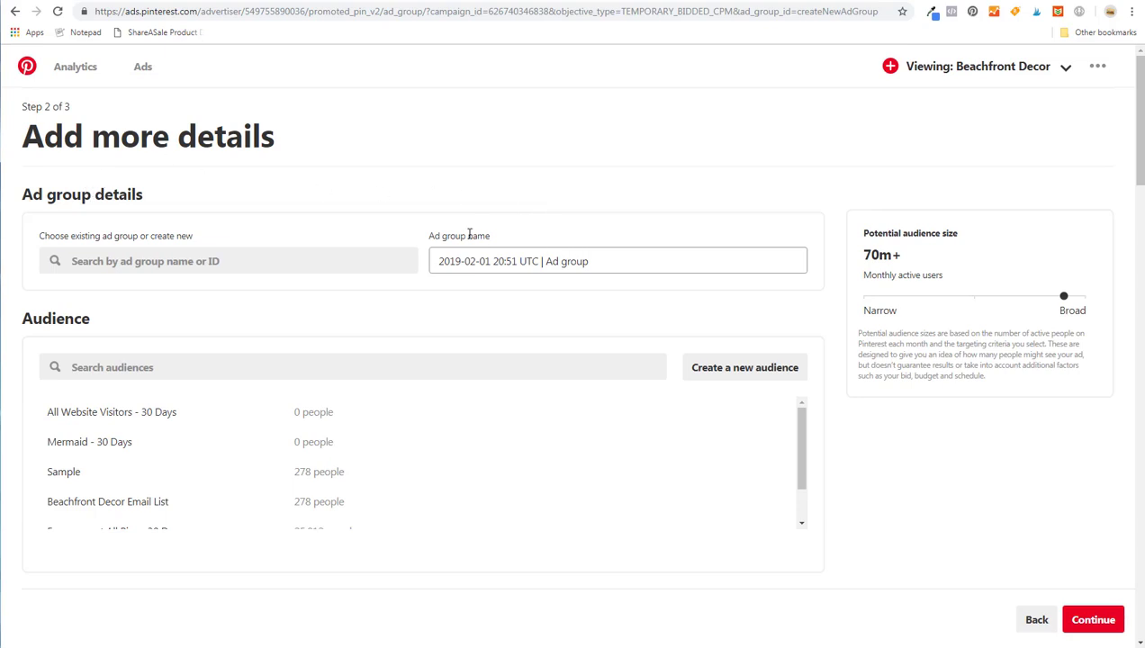
- Name the ad group "Beach Bathroom Keywords"
left_click_drag(591, 262, 403, 260)
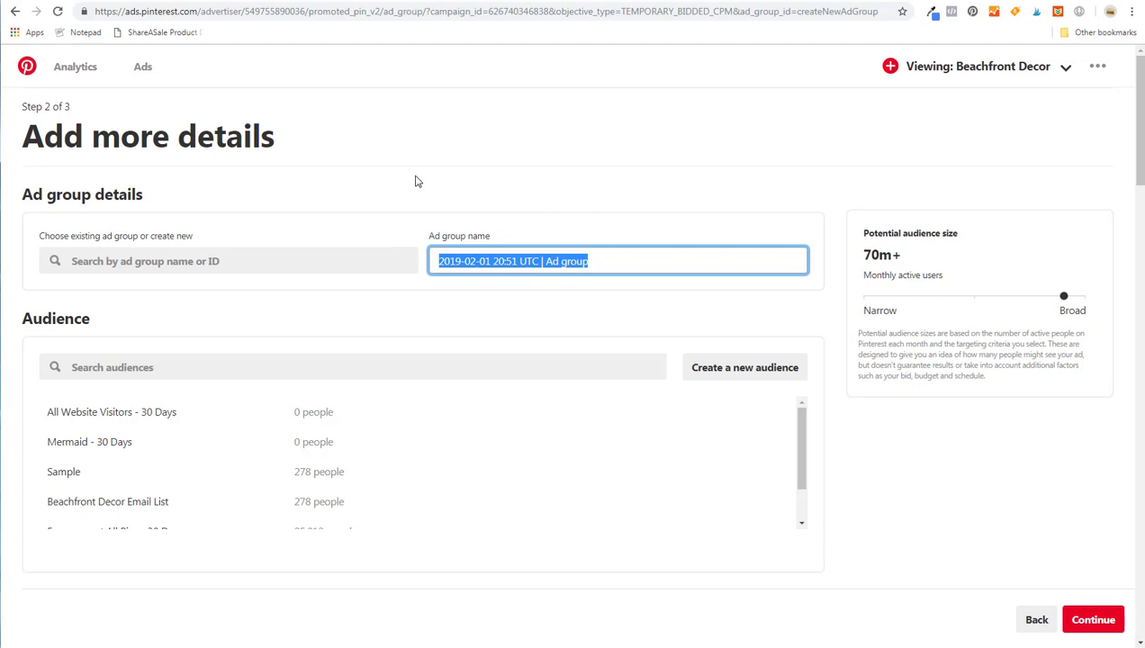
type("Bea")
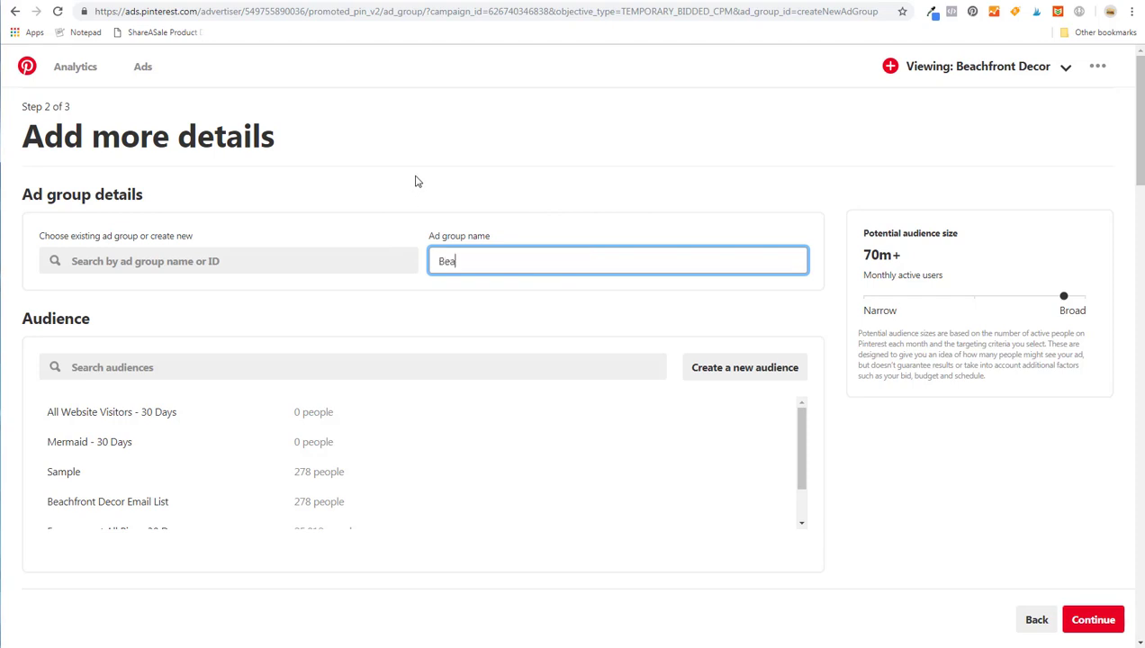
type("ch Bathroom Keywords")
left_click(596, 150)
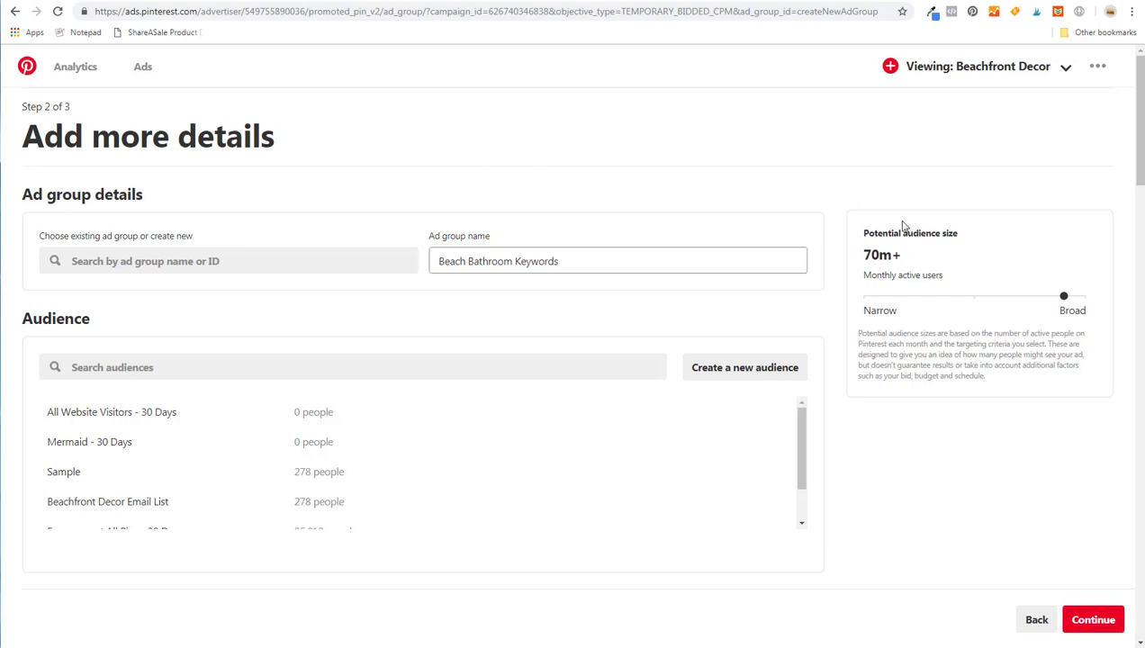
- Limit the ad group's age targeting to specific ages, leaving out the 18-24 group
scroll(895, 199, "down", 3)
scroll(720, 324, "up", 1)
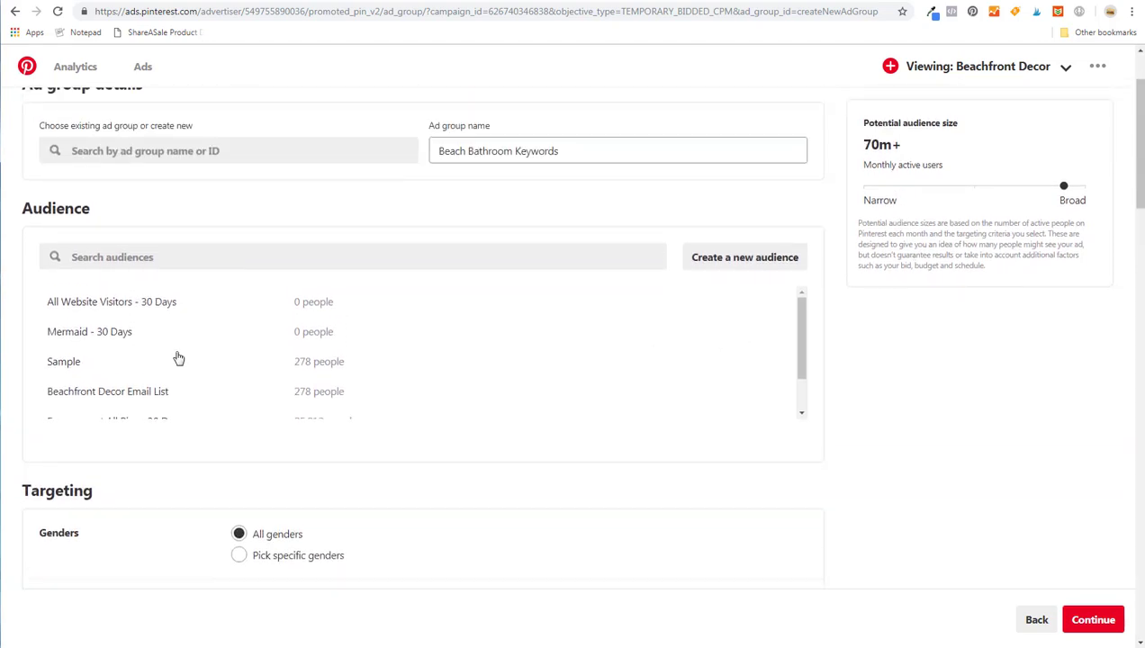
scroll(304, 382, "down", 1)
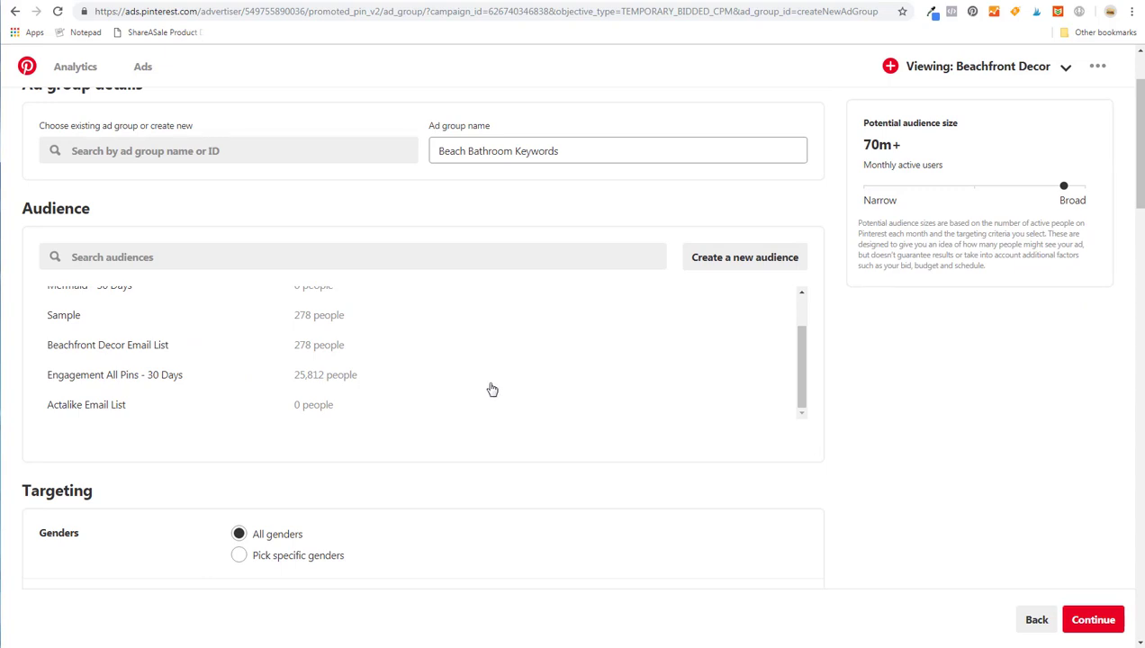
scroll(493, 360, "up", 1)
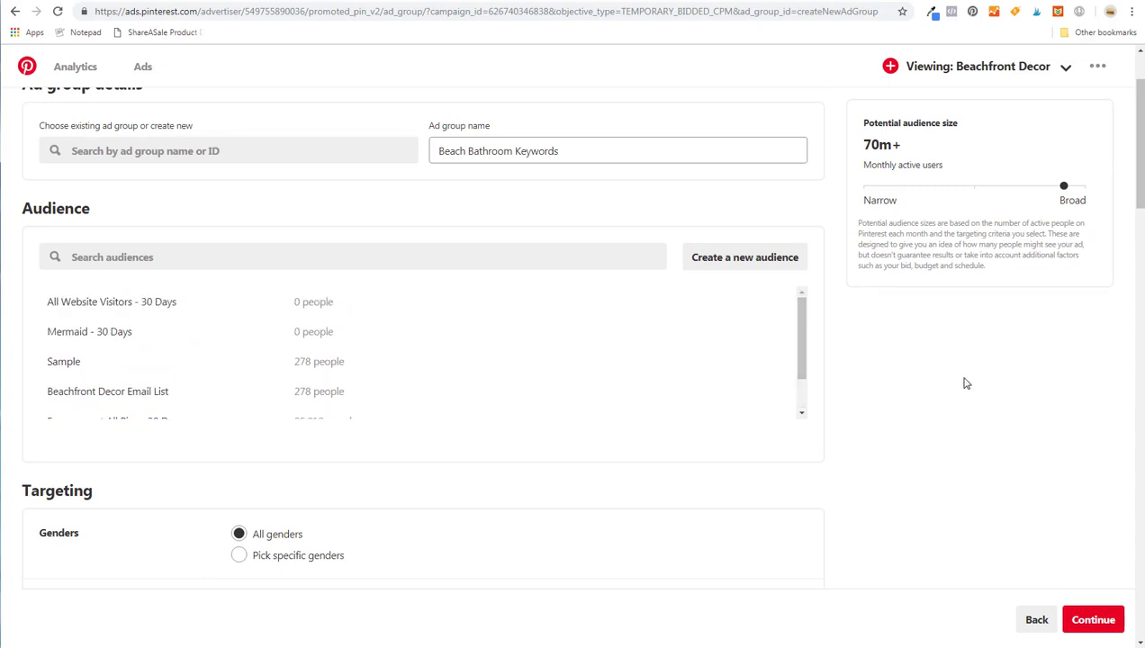
scroll(961, 360, "down", 4)
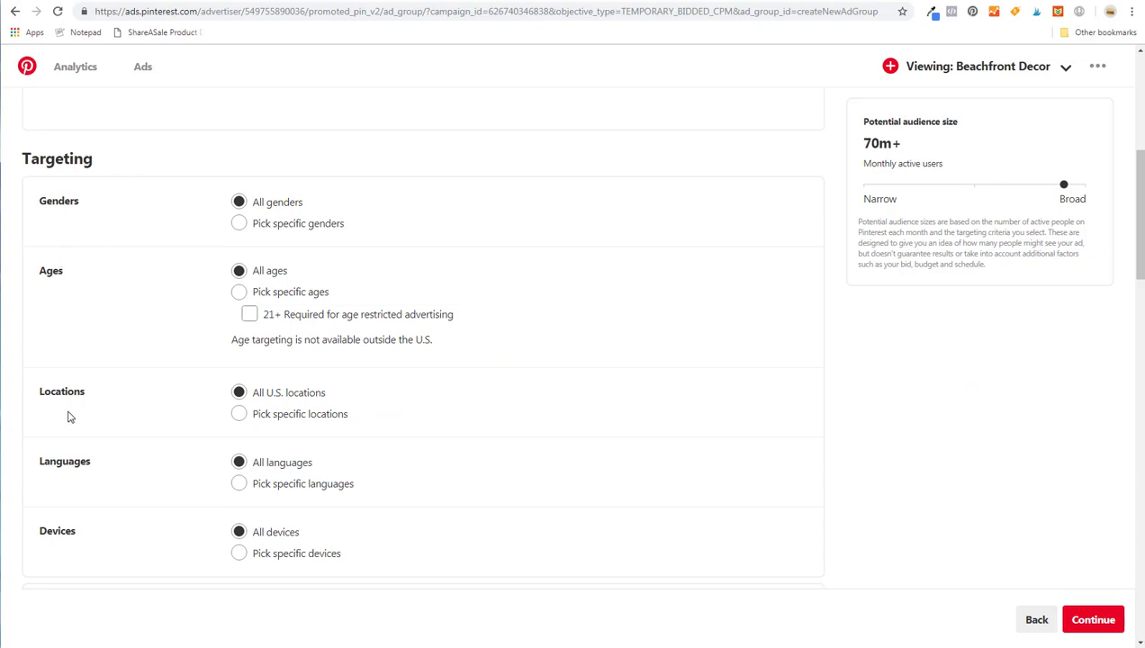
scroll(536, 327, "down", 1)
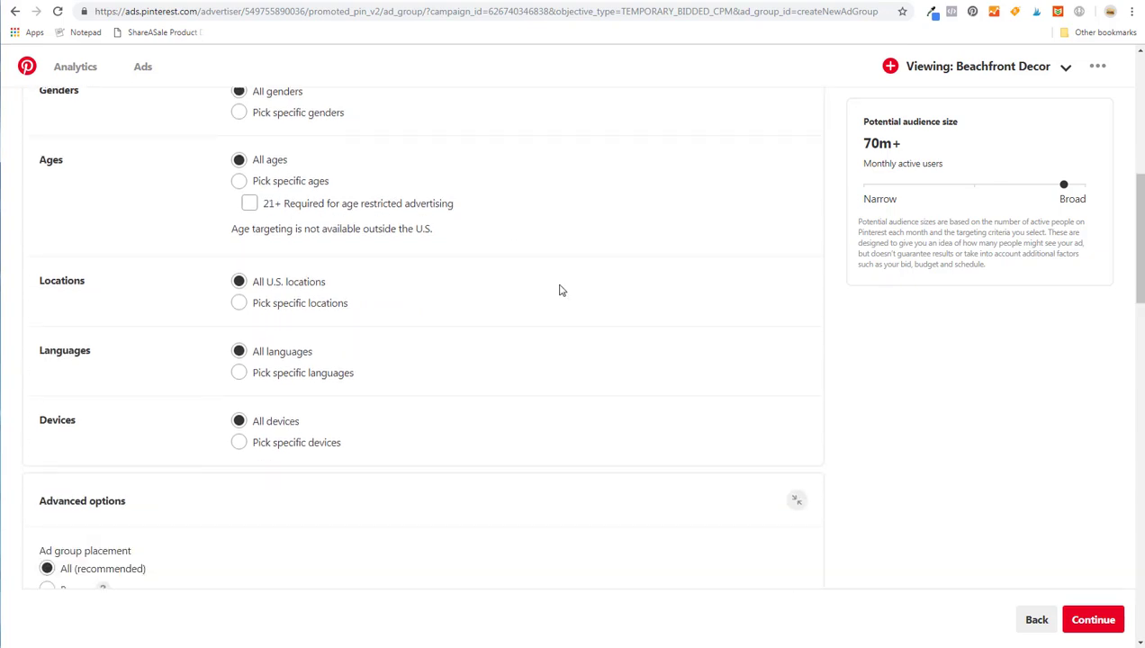
left_click(239, 183)
left_click(256, 242)
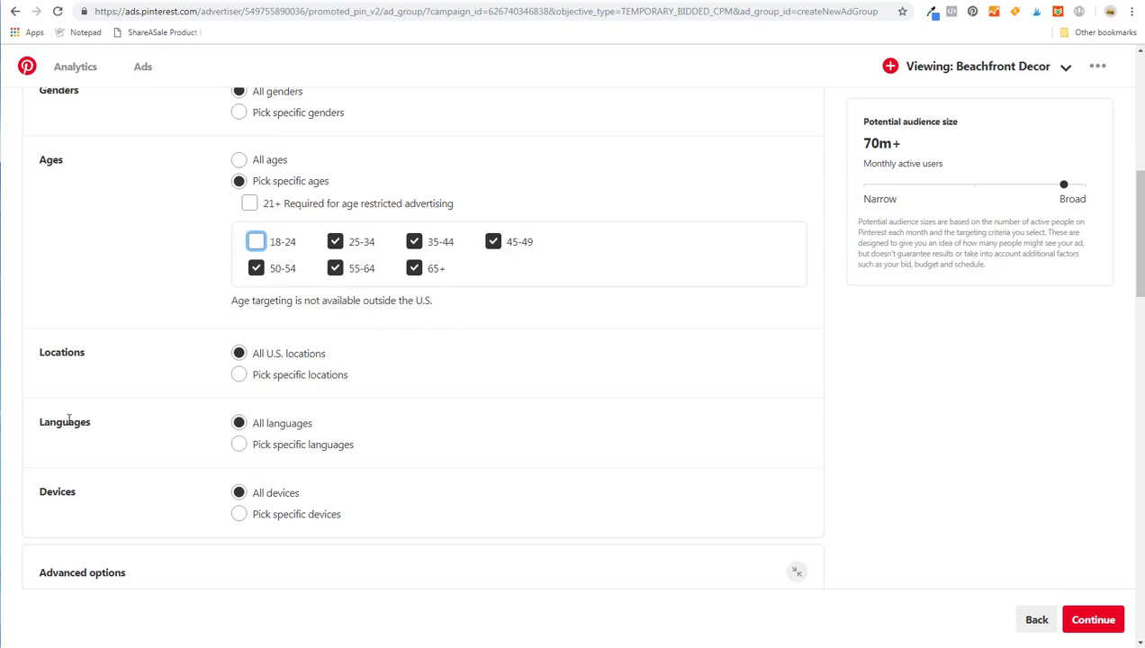
- Restrict the ad group's language targeting to English only
left_click(240, 444)
scroll(148, 431, "down", 1)
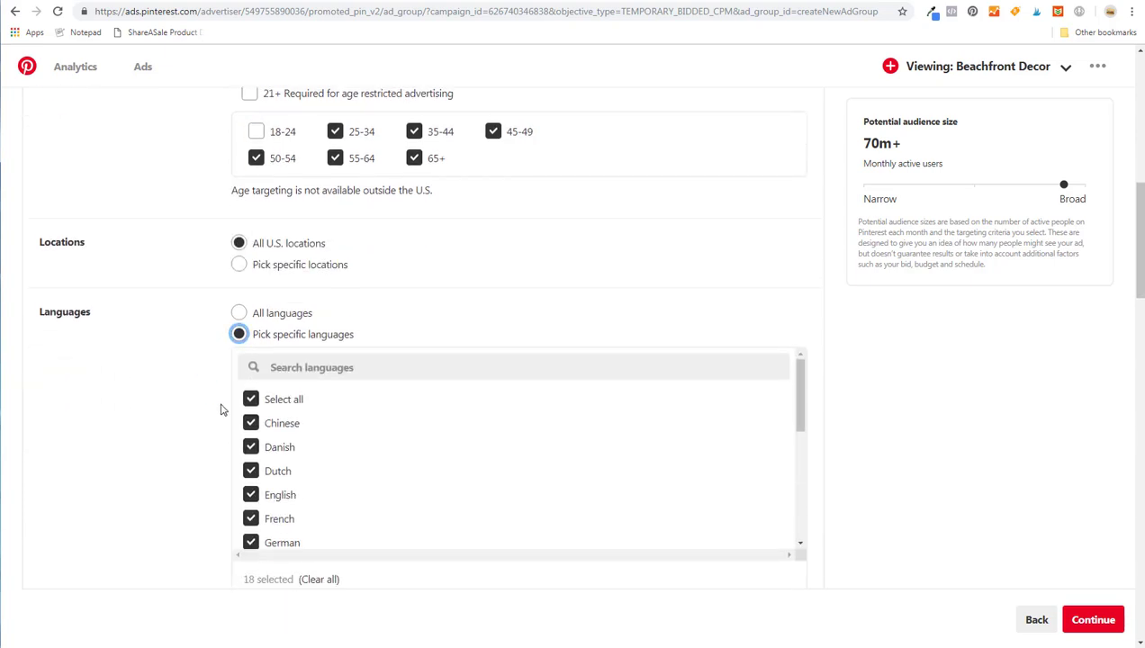
left_click(250, 398)
left_click(260, 496)
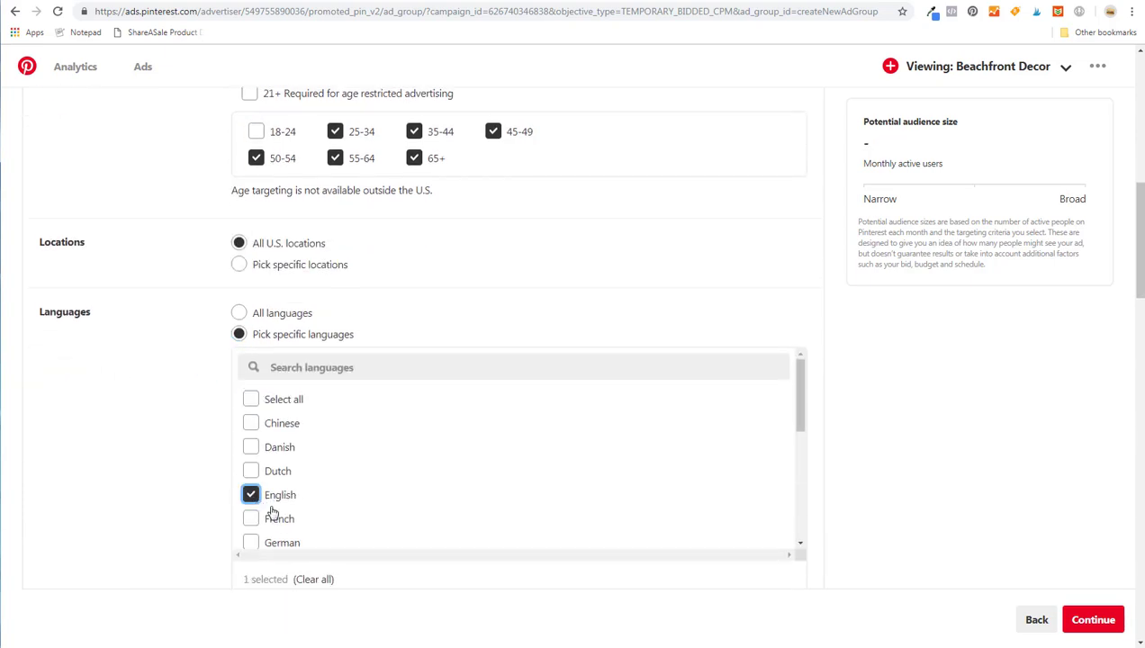
scroll(518, 261, "up", 1)
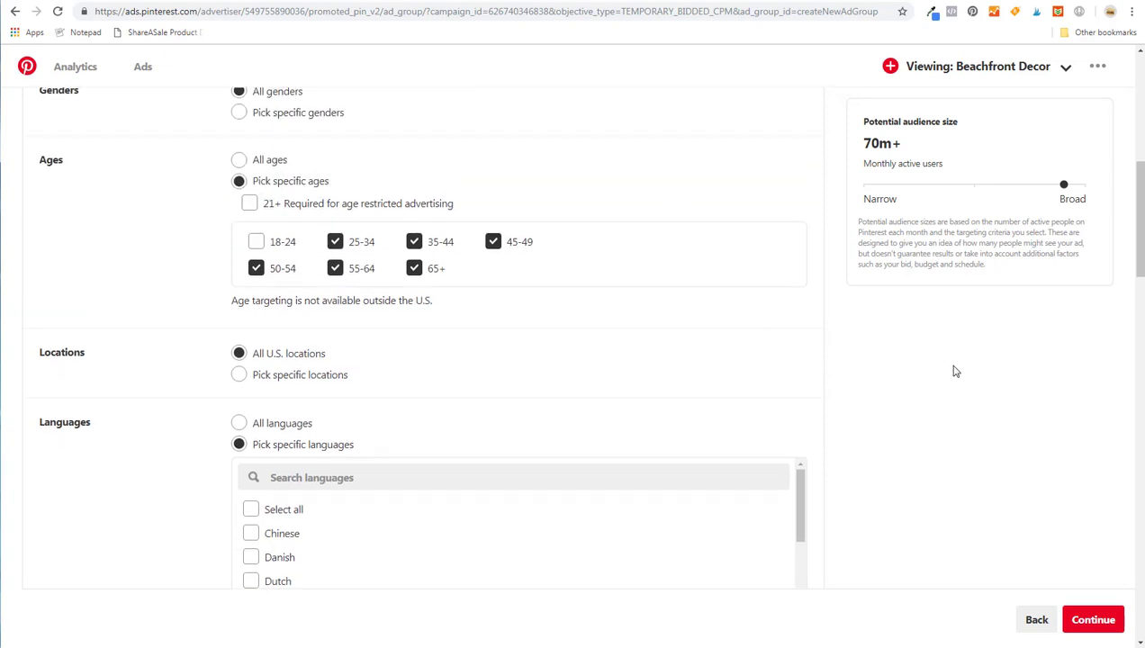
- Set the ad group placement to Search in the advanced options
scroll(956, 372, "down", 6)
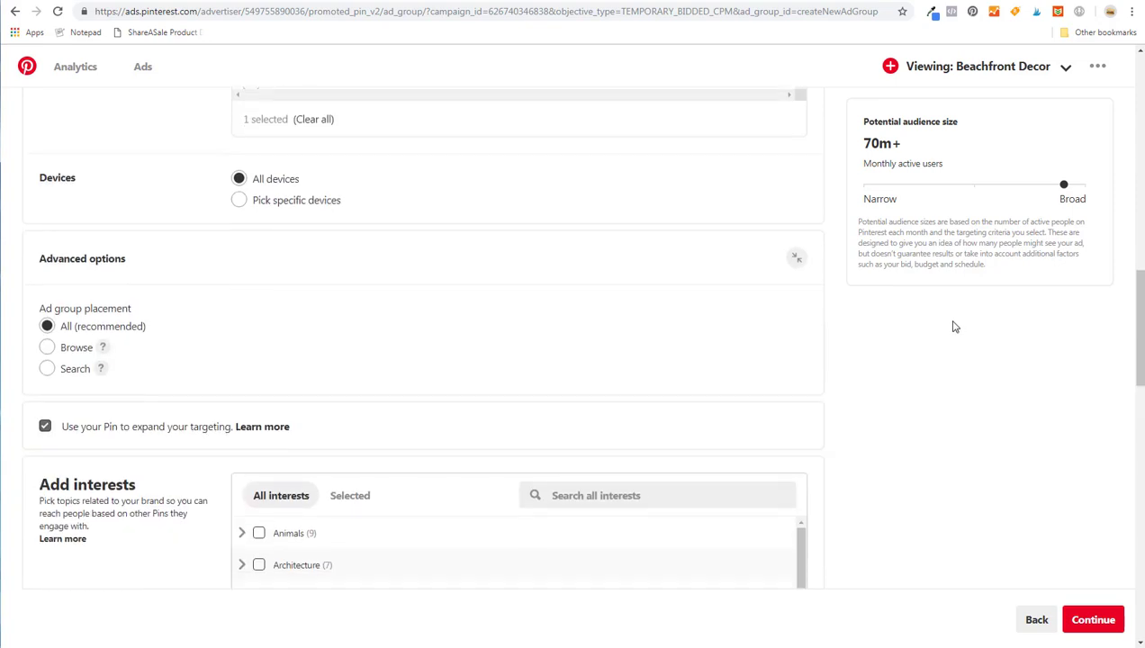
scroll(956, 327, "down", 1)
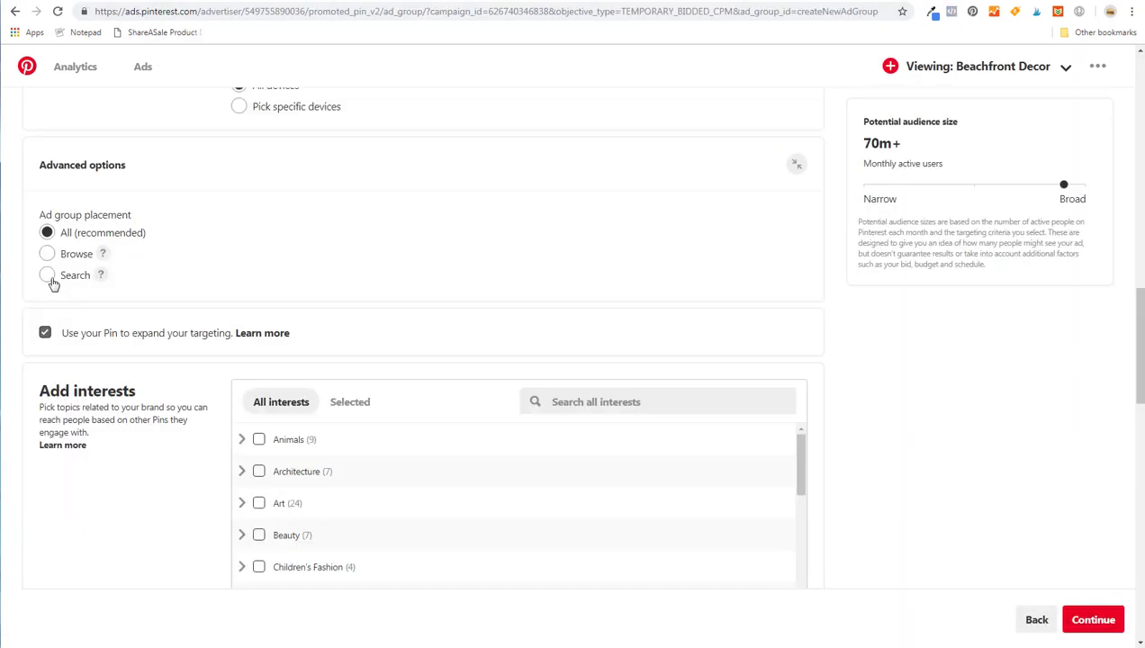
left_click(47, 275)
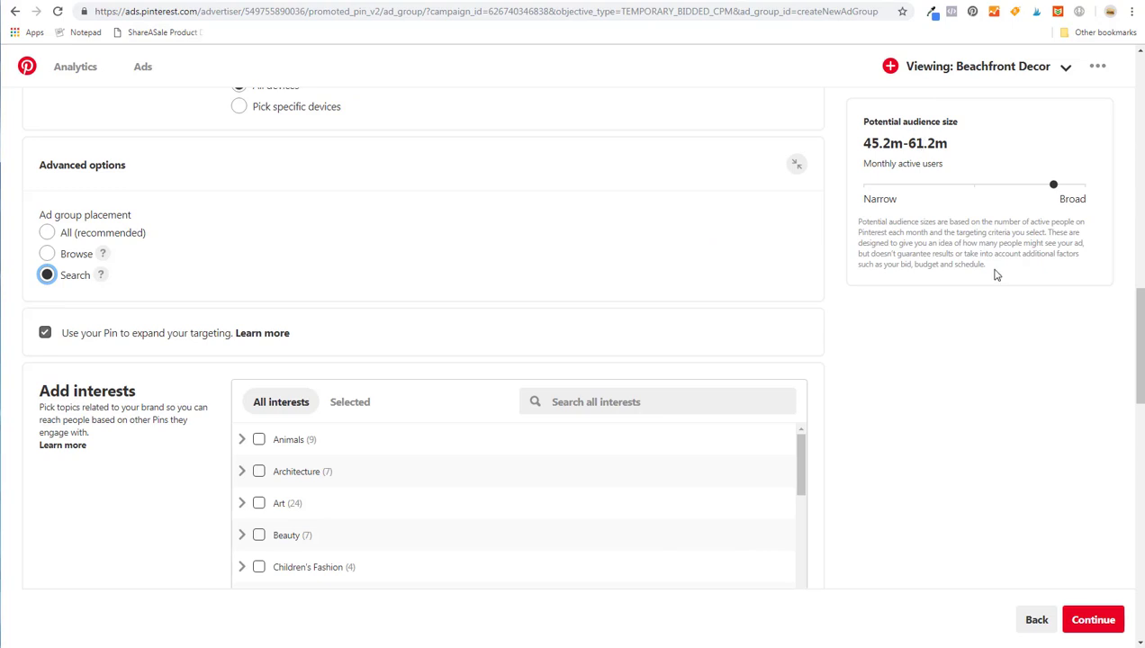
- Look through the interest categories available for targeting the ad group
scroll(981, 234, "down", 3)
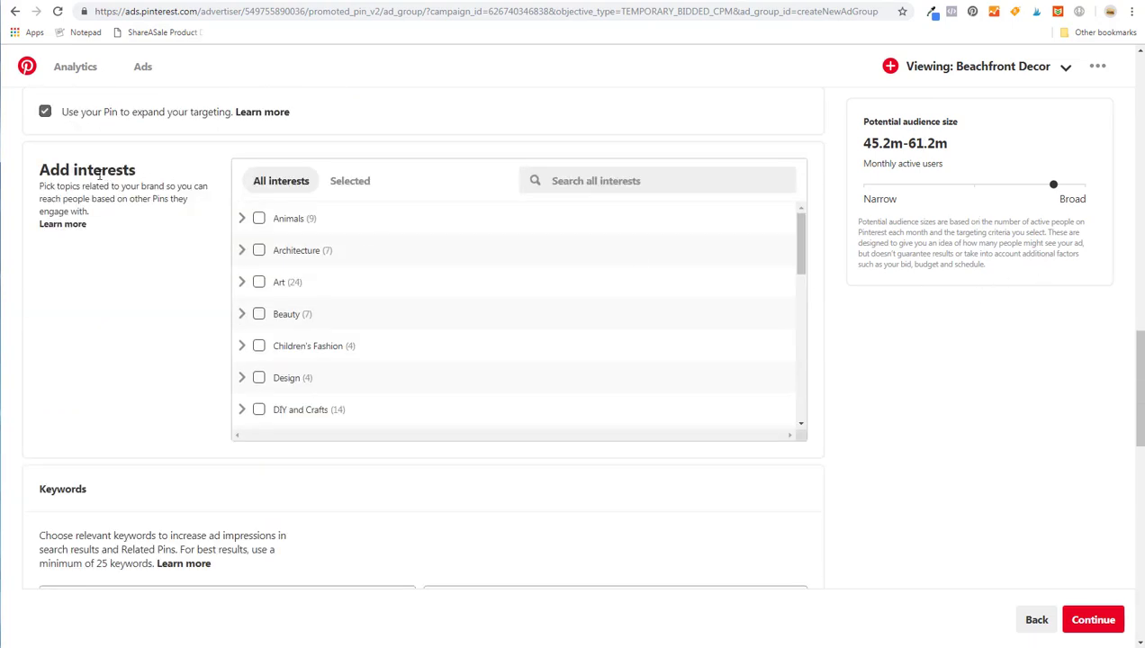
scroll(542, 301, "down", 3)
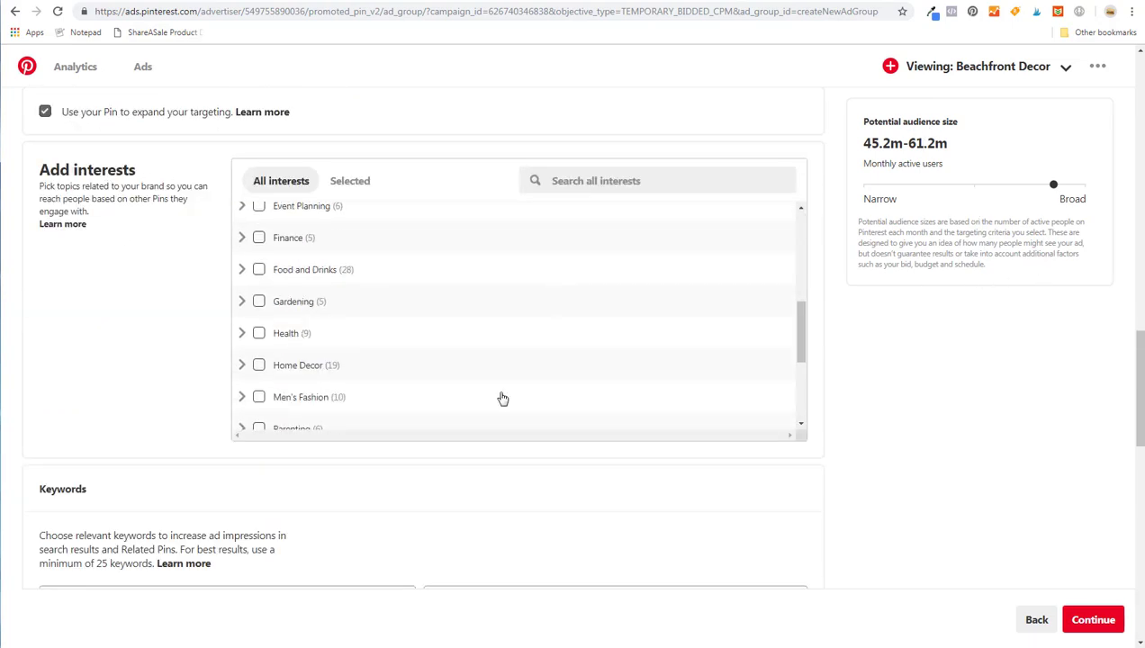
scroll(210, 396, "down", 3)
scroll(179, 268, "up", 3)
scroll(482, 268, "up", 1)
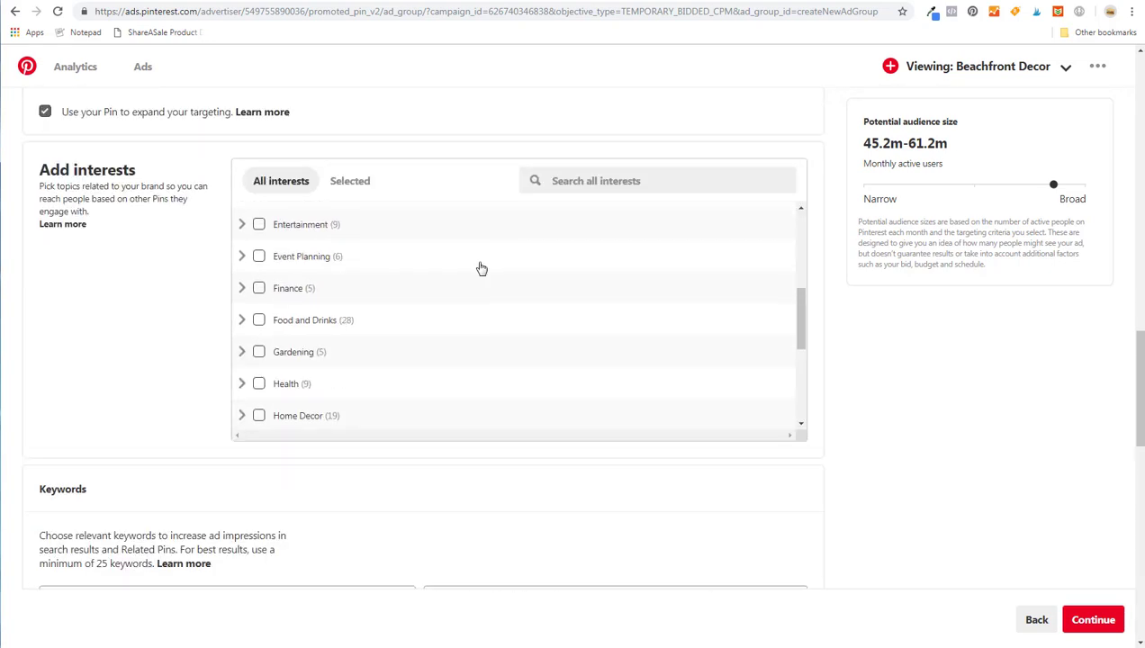
scroll(481, 270, "up", 5)
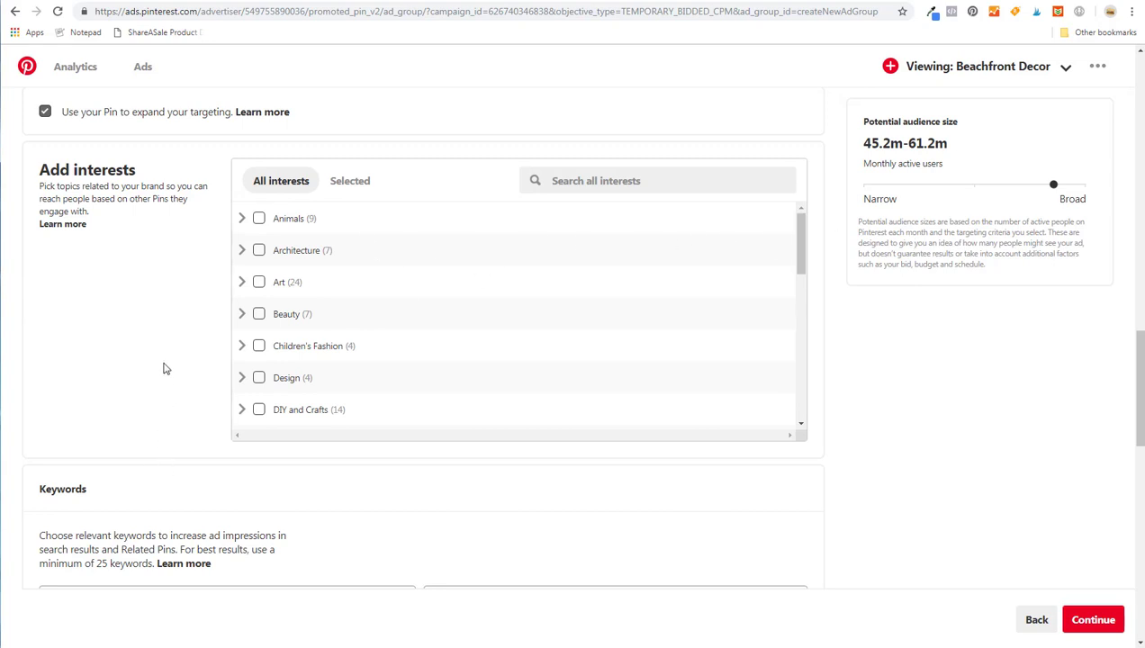
- Search the related keywords for "beach bathroom" and look through the suggestions
scroll(160, 306, "down", 4)
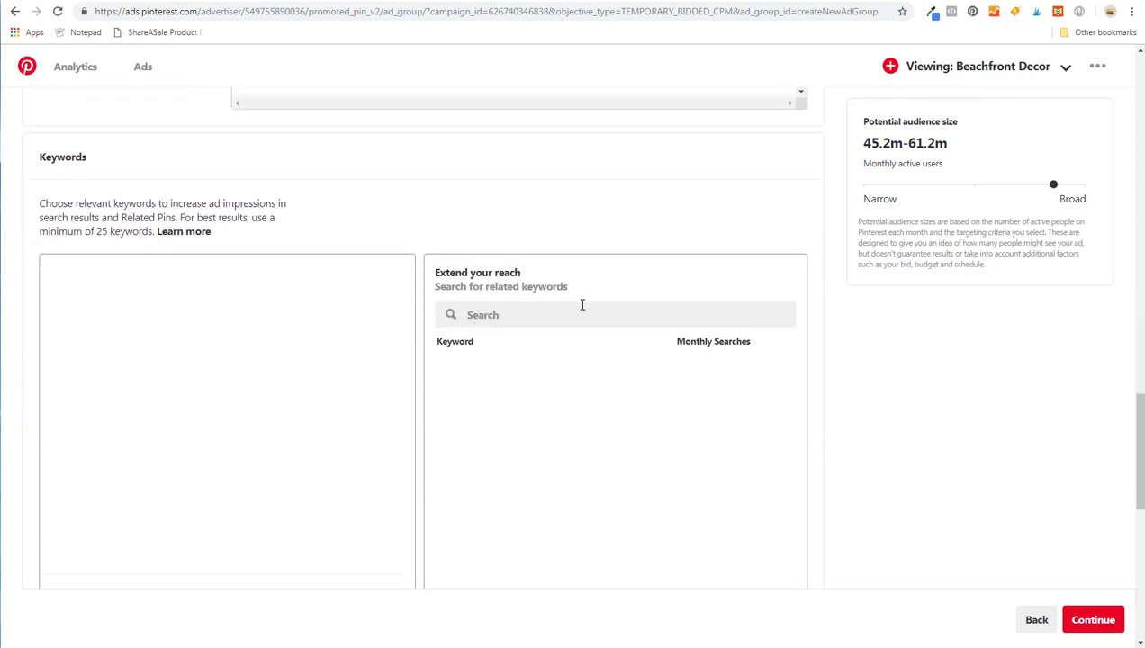
left_click(513, 306)
type("beach bathroom")
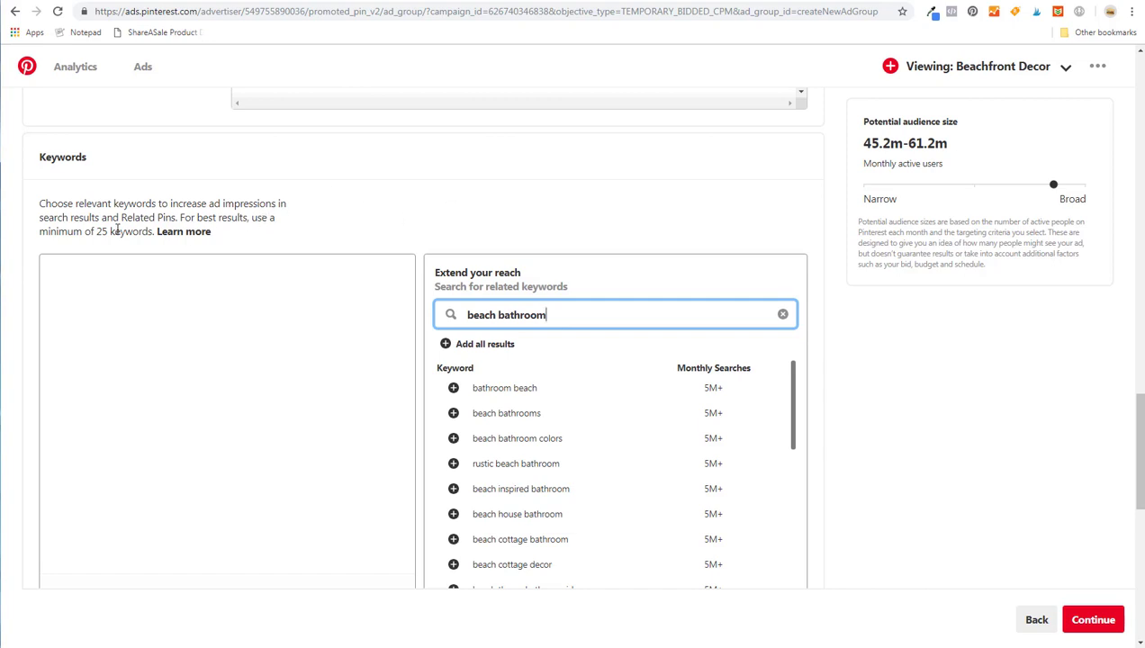
scroll(951, 393, "down", 1)
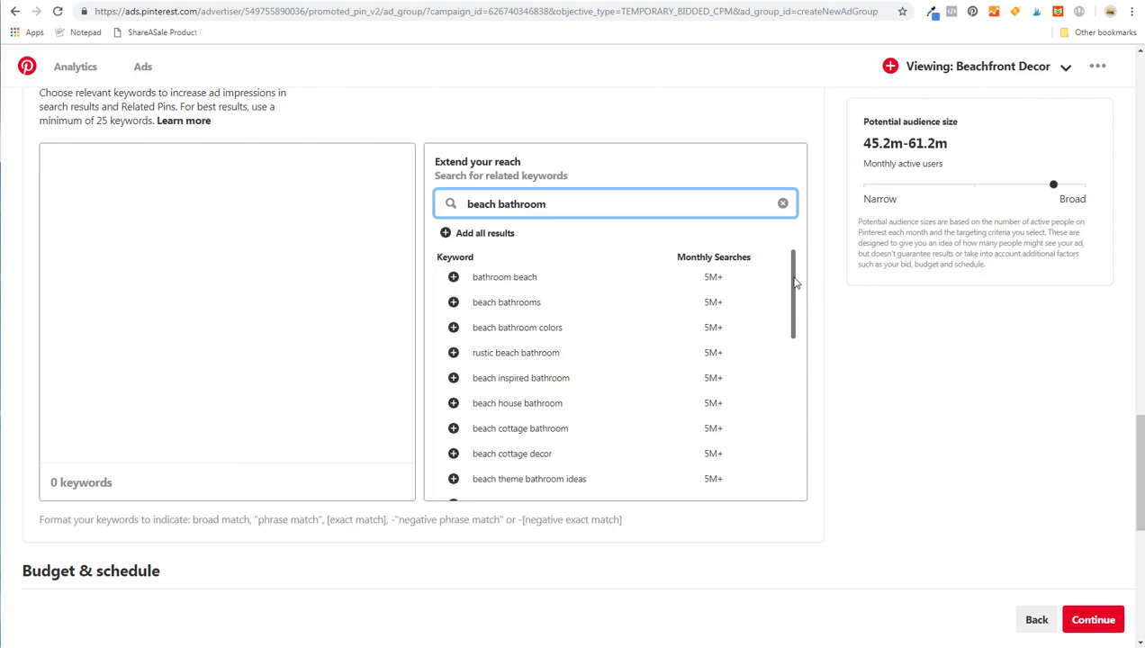
left_click_drag(794, 282, 793, 409)
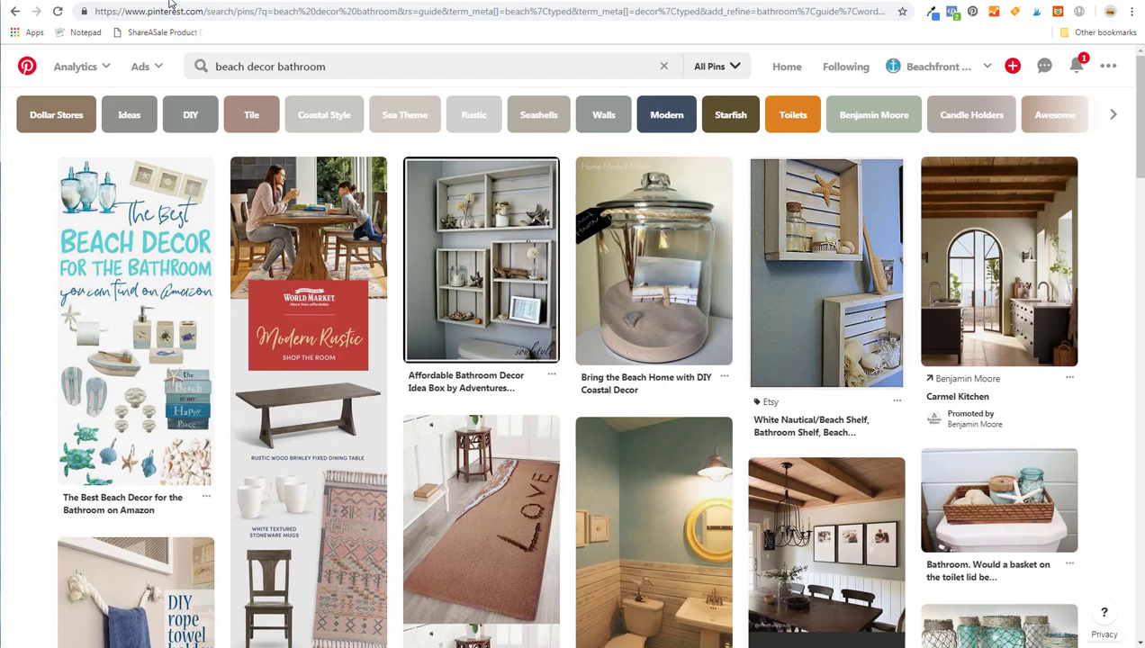
- Check the Pinterest search results page for "beach decor bathroom" and return to the ad group setup
left_click(171, 2)
mouse_move(309, 167)
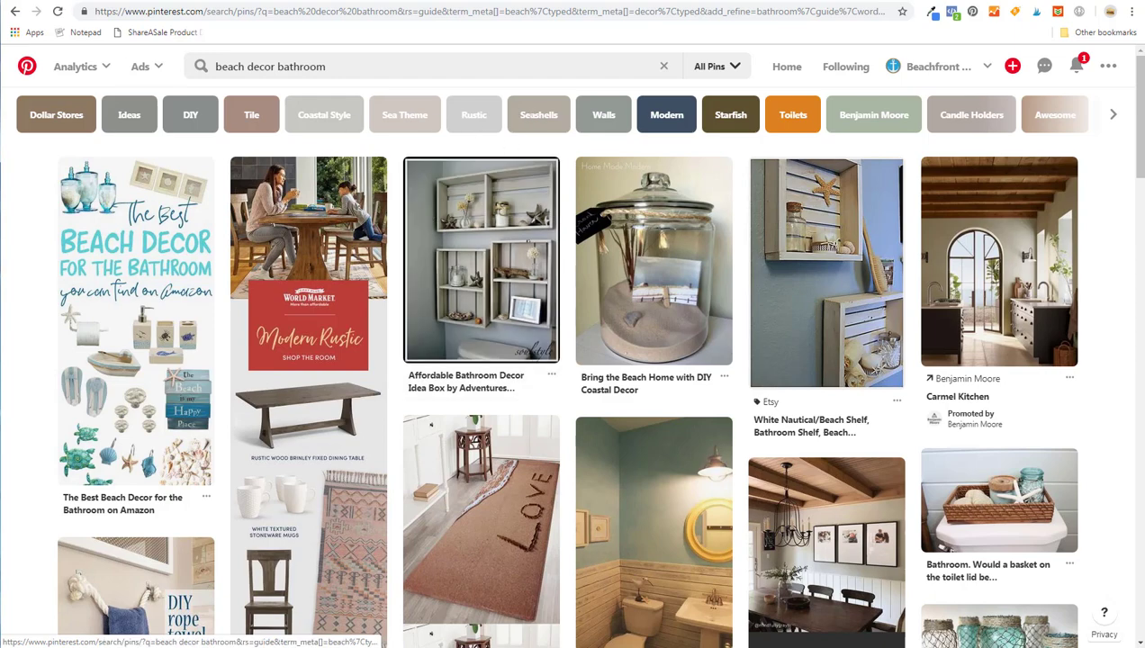
left_click(59, 3)
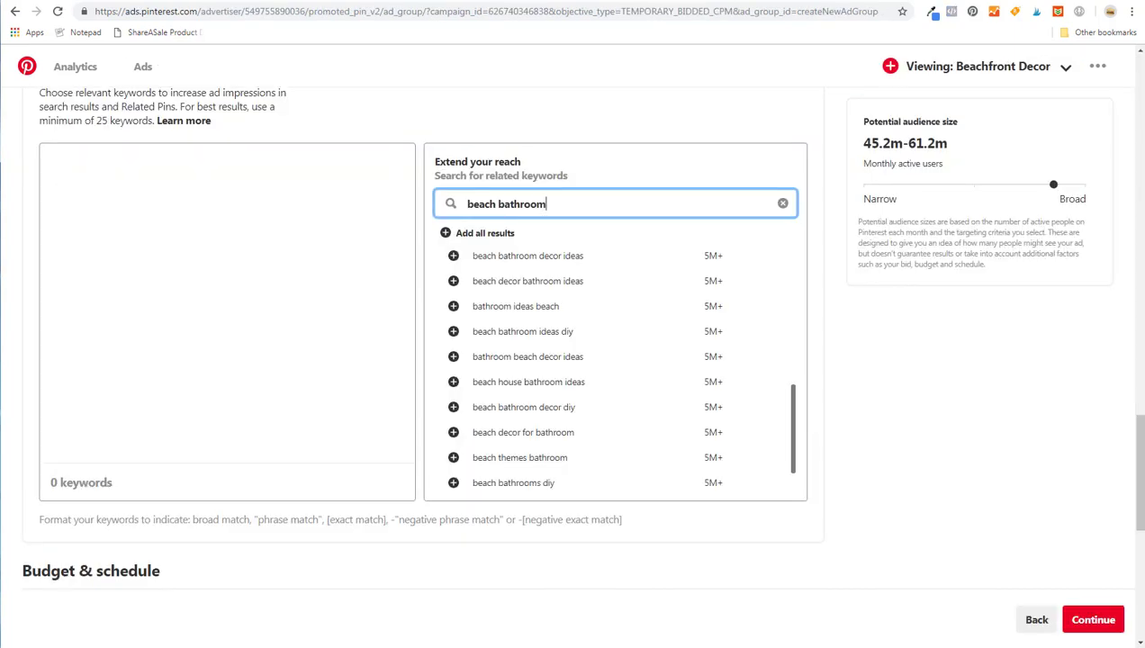
- Add all the suggested "beach bathroom" keywords to the ad group and load more suggestions
left_click(447, 233)
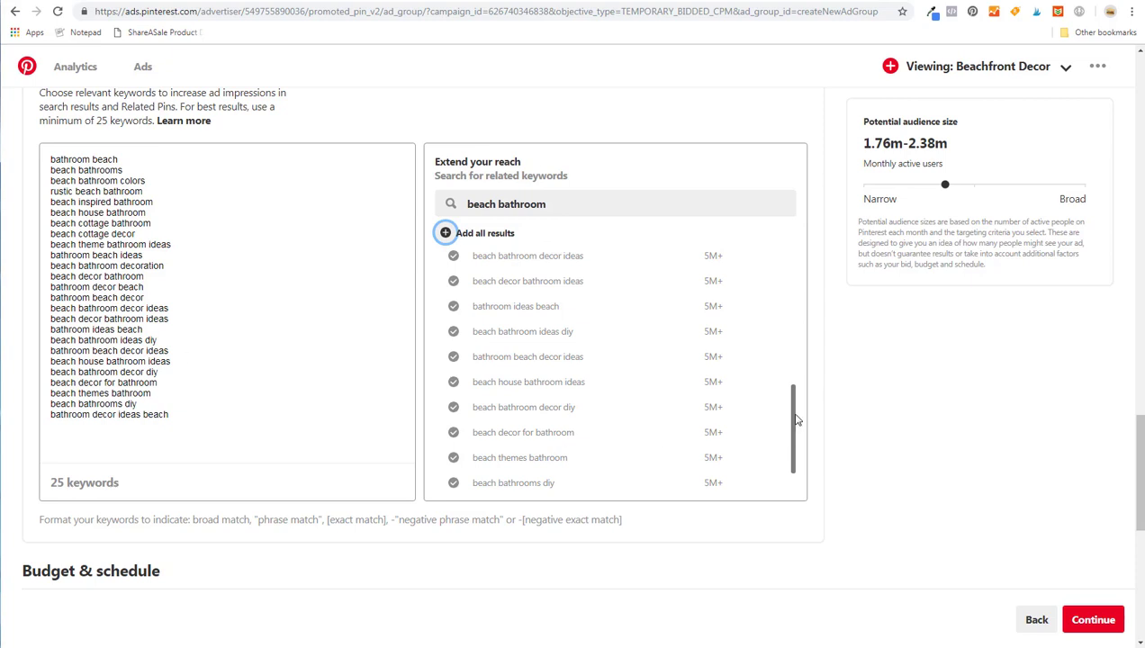
scroll(795, 432, "down", 2)
left_click(639, 474)
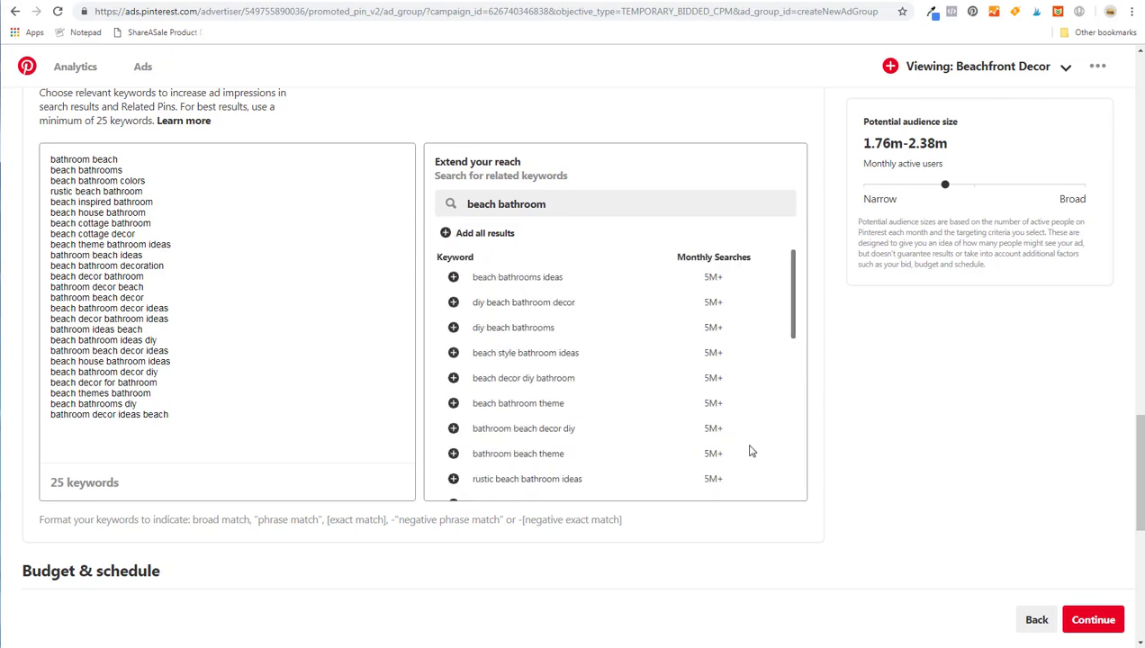
- Add the suggestions "beach bathrooms ideas", "diy beach bathroom decor" and "diy beach bathrooms" to the keyword list
left_click(453, 278)
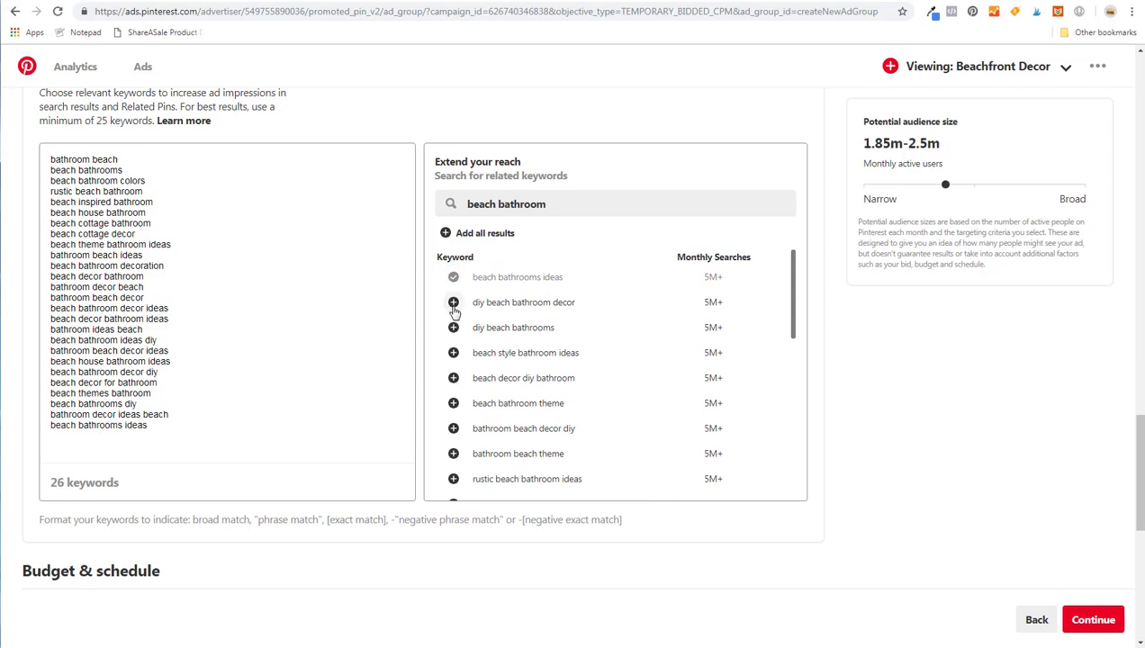
left_click(454, 304)
left_click(453, 327)
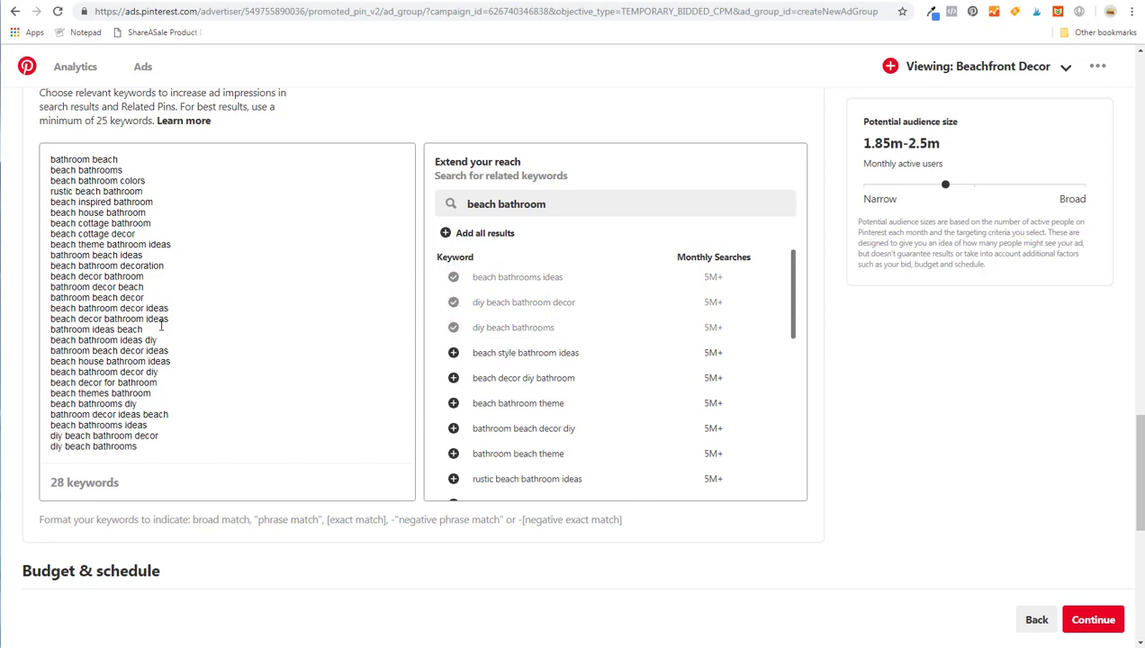
- Delete every keyword containing "diy" from the ad group's keyword list
left_click_drag(162, 451, 39, 440)
key("BackSpace")
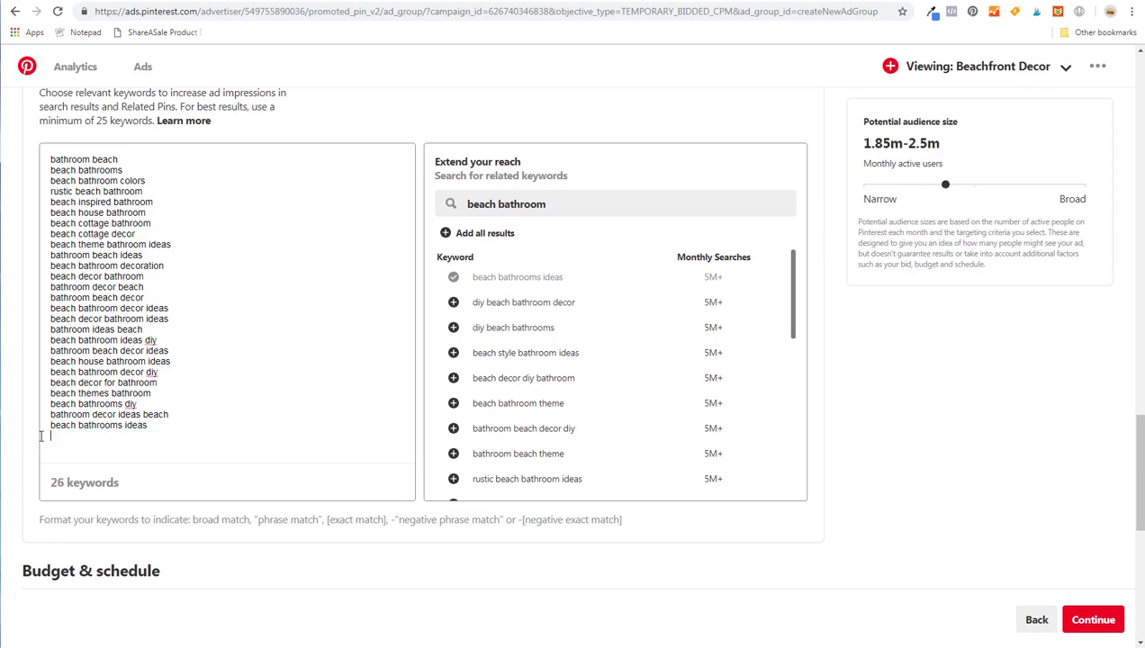
key("BackSpace")
key("BackSpace")
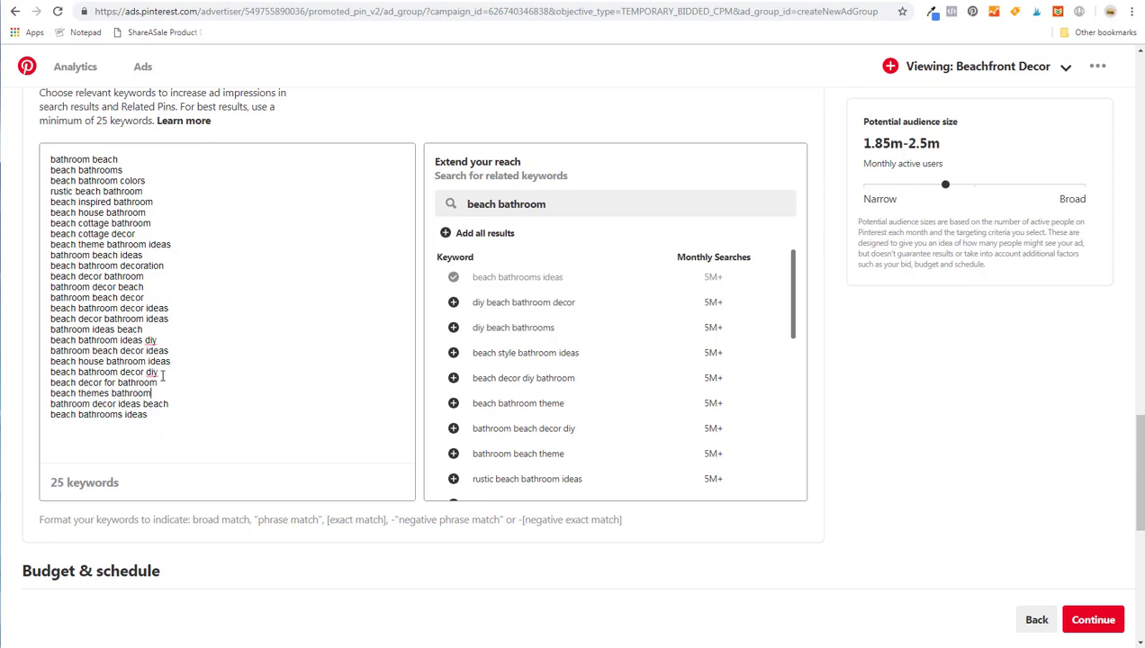
left_click_drag(160, 372, 50, 371)
key("BackSpace")
key("BackSpace")
left_click(158, 340)
left_click_drag(157, 340, 50, 341)
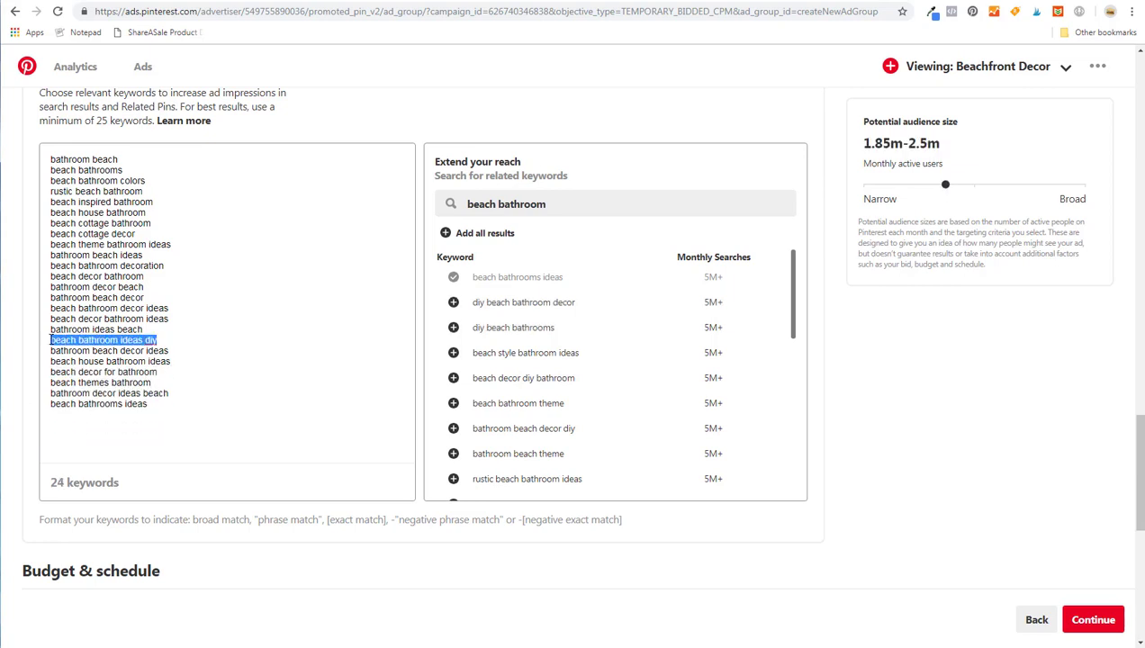
key("BackSpace")
key("BackSpace")
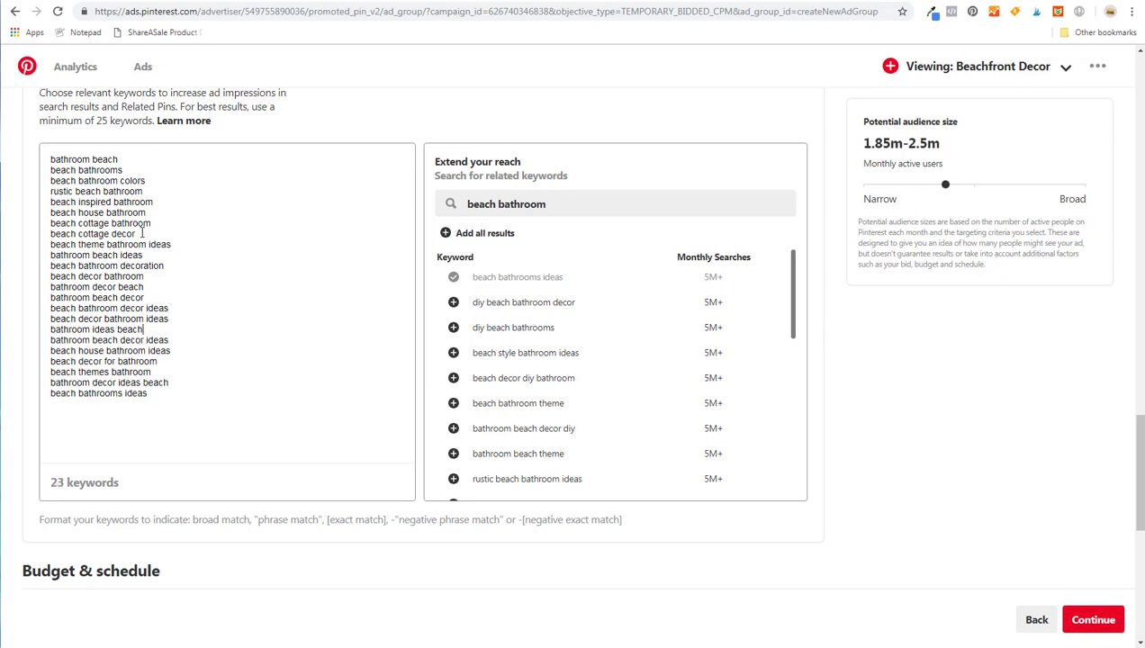
- Delete "beach cottage decor" from the keyword list
left_click_drag(145, 233, 49, 234)
key("BackSpace")
key("BackSpace")
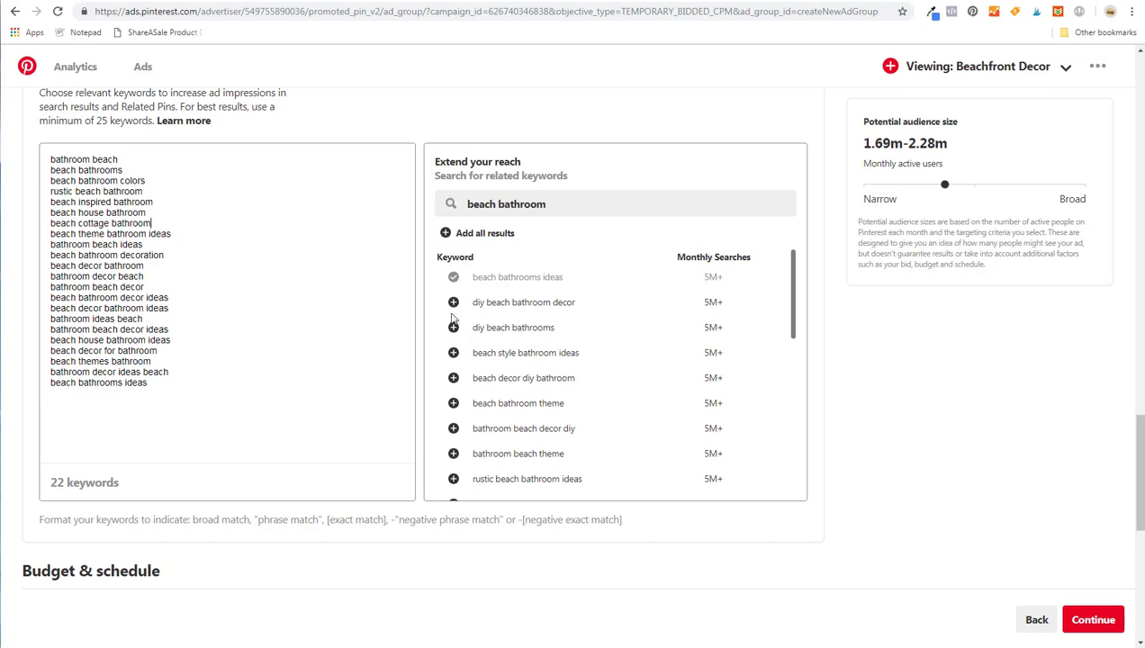
- Add the suggestions "beach style bathroom ideas", "beach bathroom theme", "bathroom beach theme" and "rustic beach bathroom ideas" to the keyword list
left_click(453, 353)
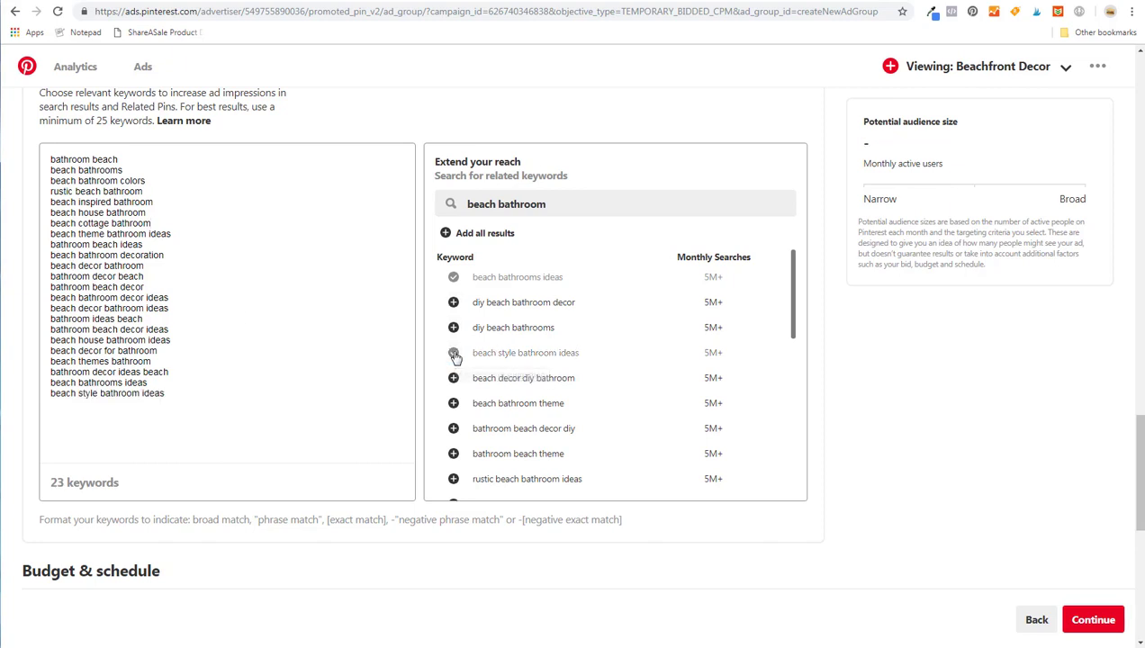
left_click(454, 403)
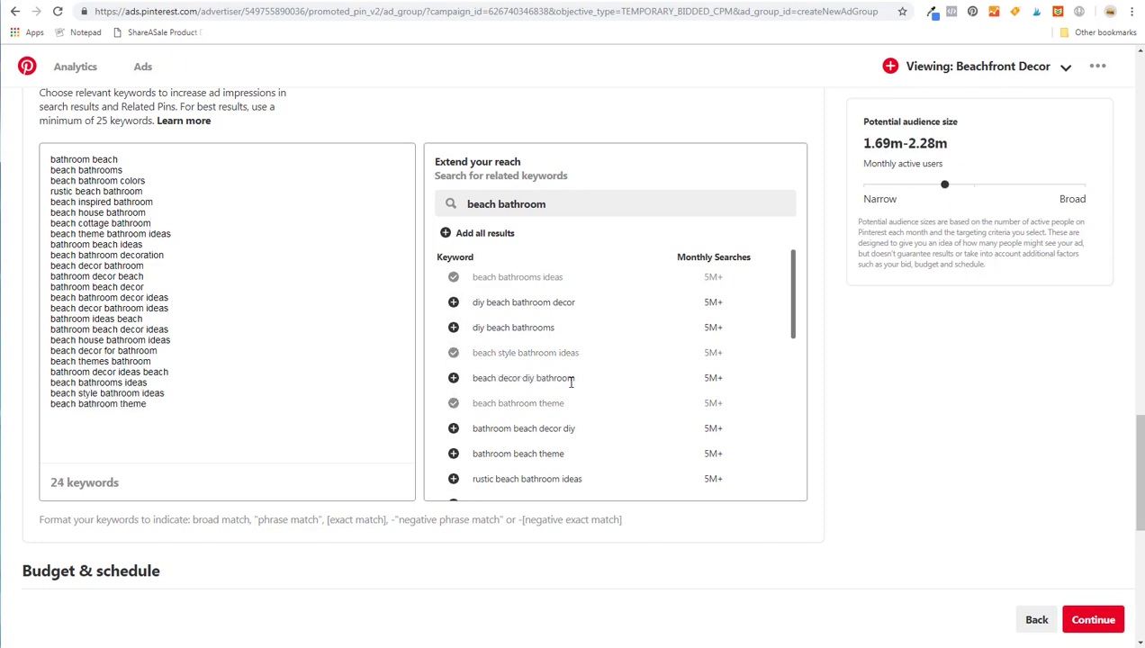
scroll(571, 382, "down", 3)
left_click(454, 343)
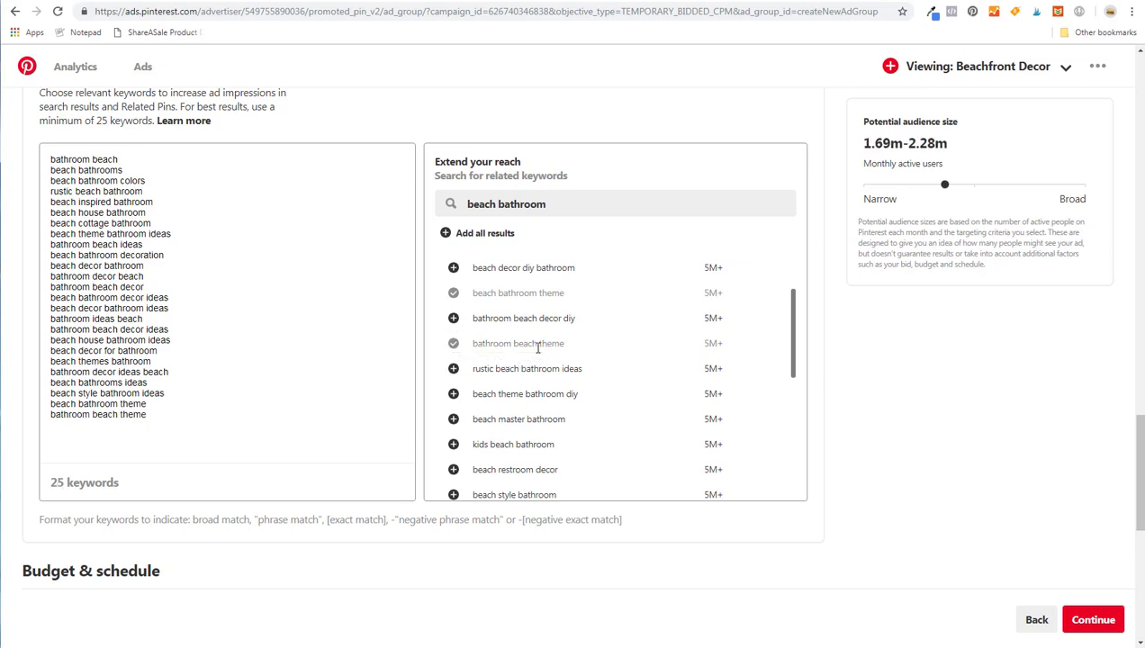
left_click(453, 368)
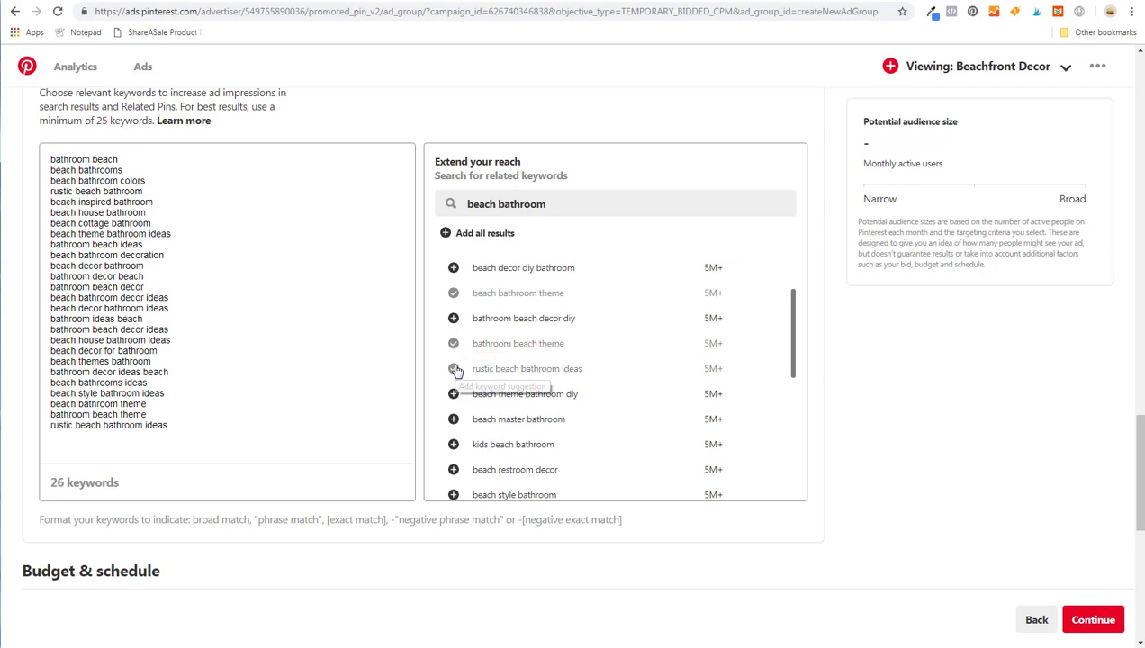
- Add the suggestions "beach master bathroom" and "kids beach bathroom" to the keyword list
left_click(453, 419)
left_click(454, 444)
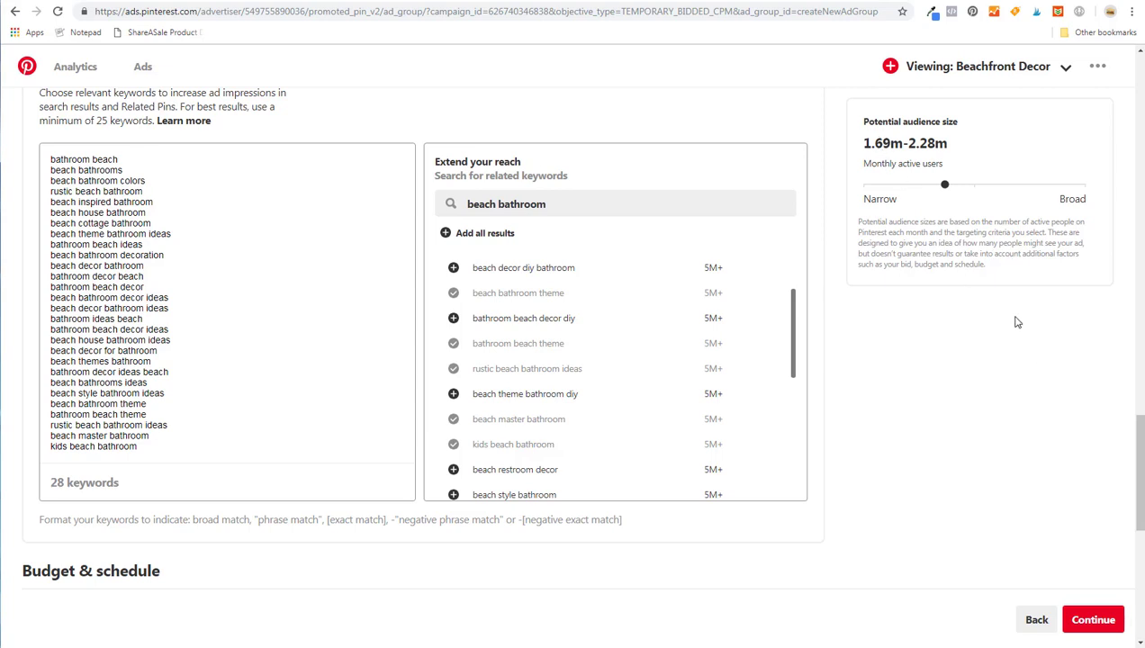
- Set the ad group's end date to 02/28/2019
scroll(972, 337, "down", 5)
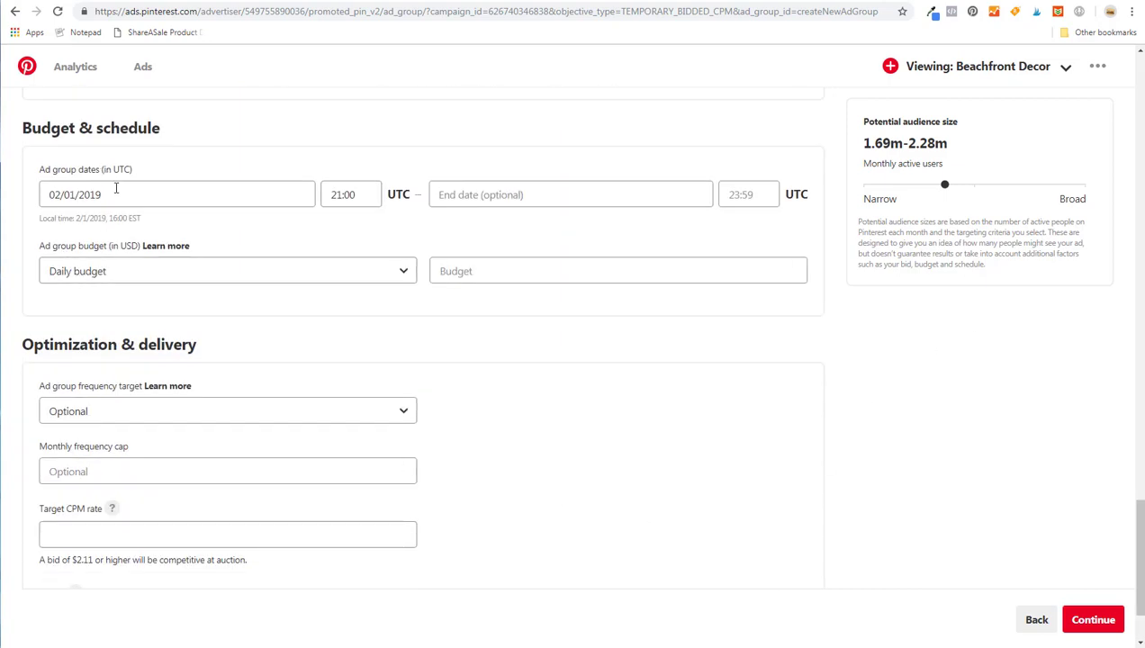
left_click(110, 189)
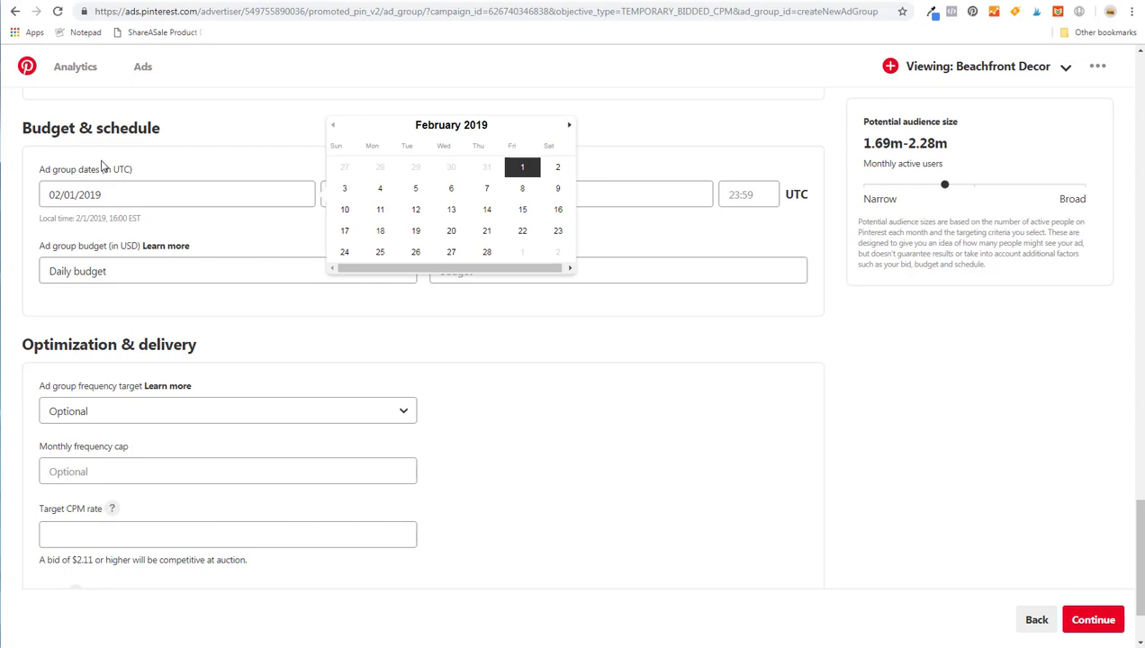
left_click(241, 127)
left_click(116, 203)
left_click(274, 133)
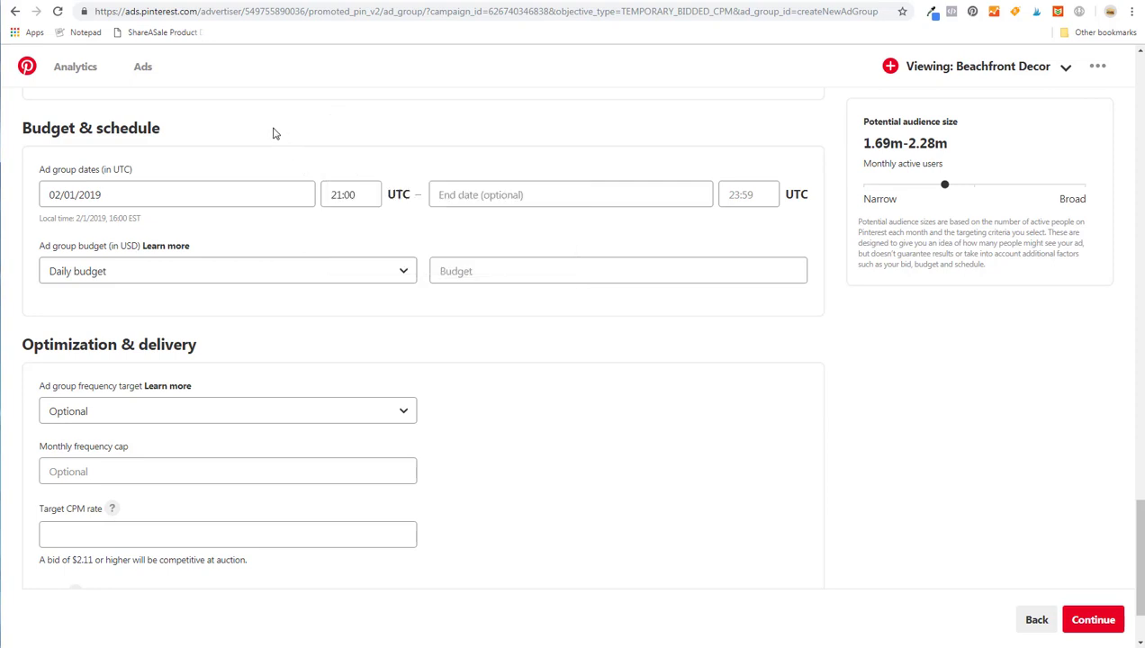
left_click(522, 194)
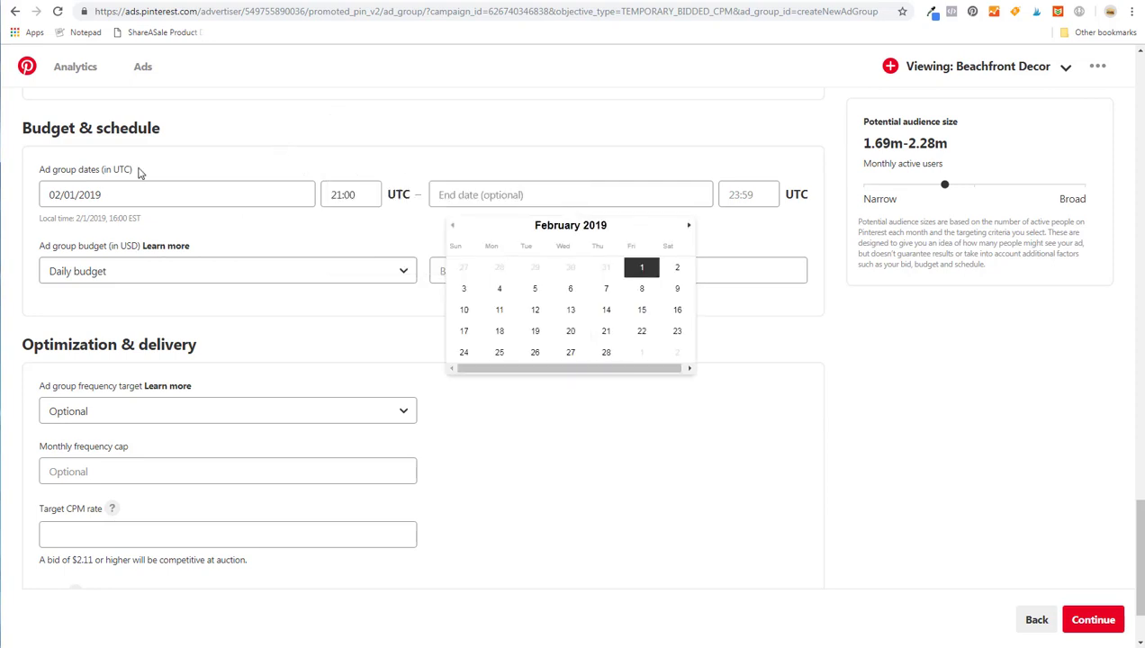
left_click(606, 353)
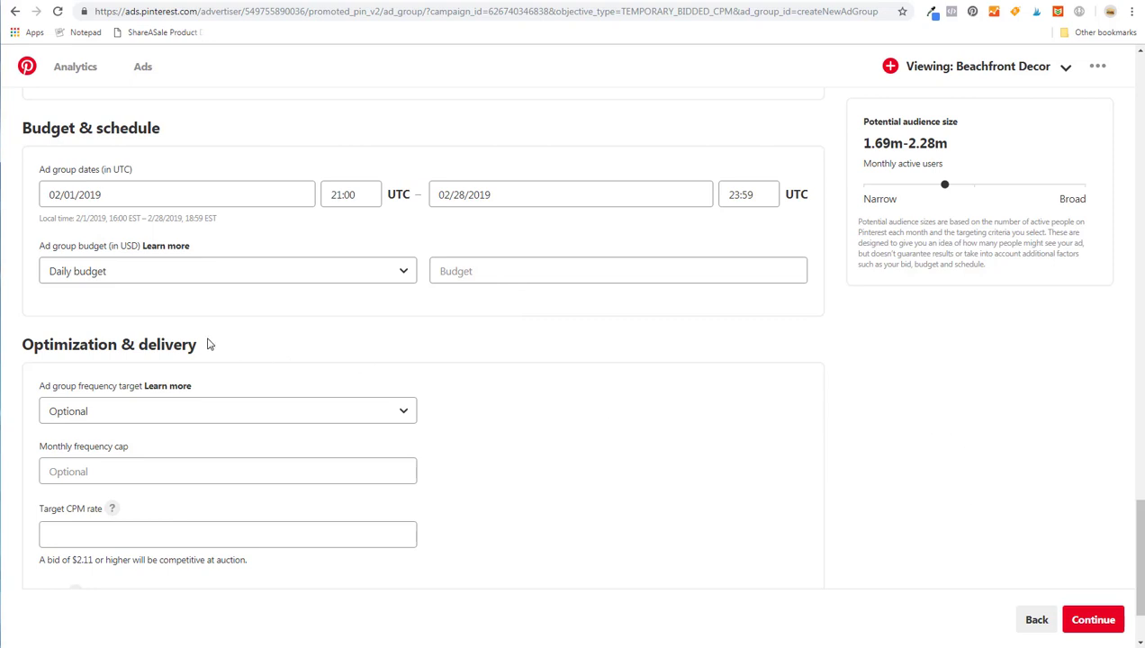
- Set the ad group's daily budget to 5.00 USD
left_click(498, 268)
type("10")
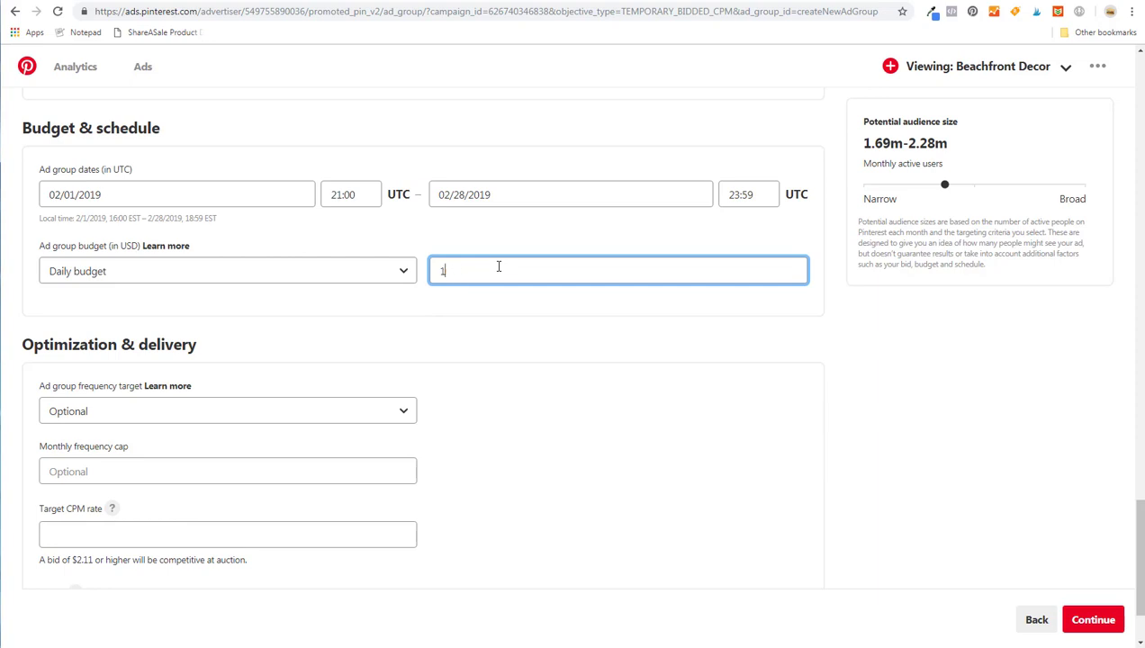
key("BackSpace")
type("5.00")
left_click(905, 401)
- Keep the ad group frequency target at Optional and set the monthly frequency cap to 20
scroll(918, 404, "down", 2)
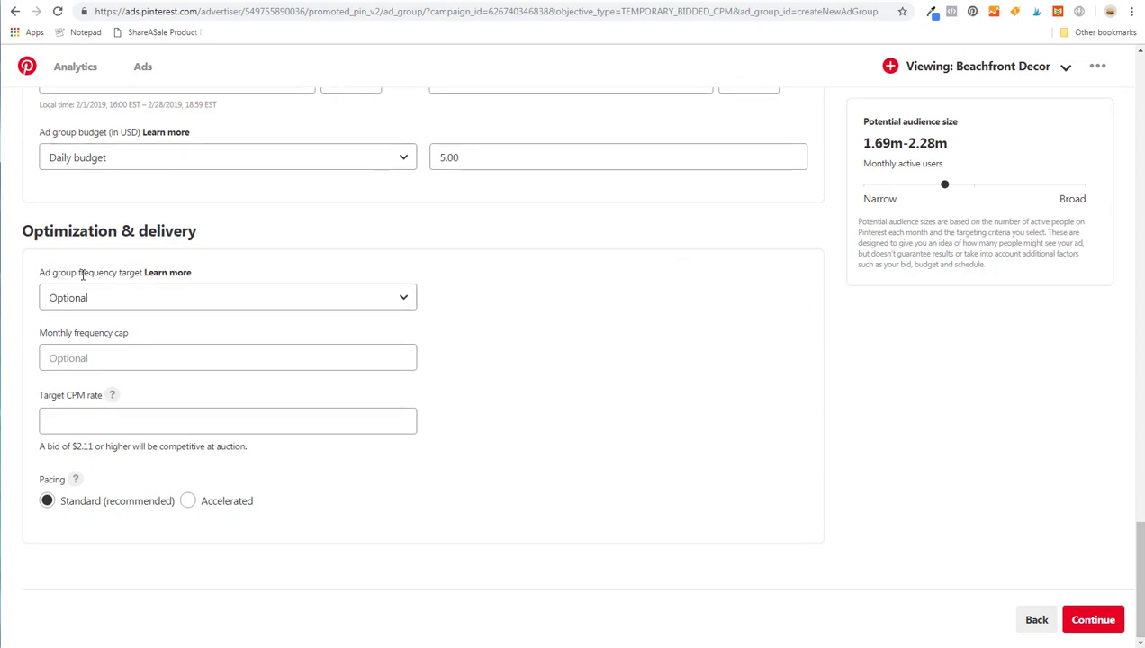
left_click(398, 295)
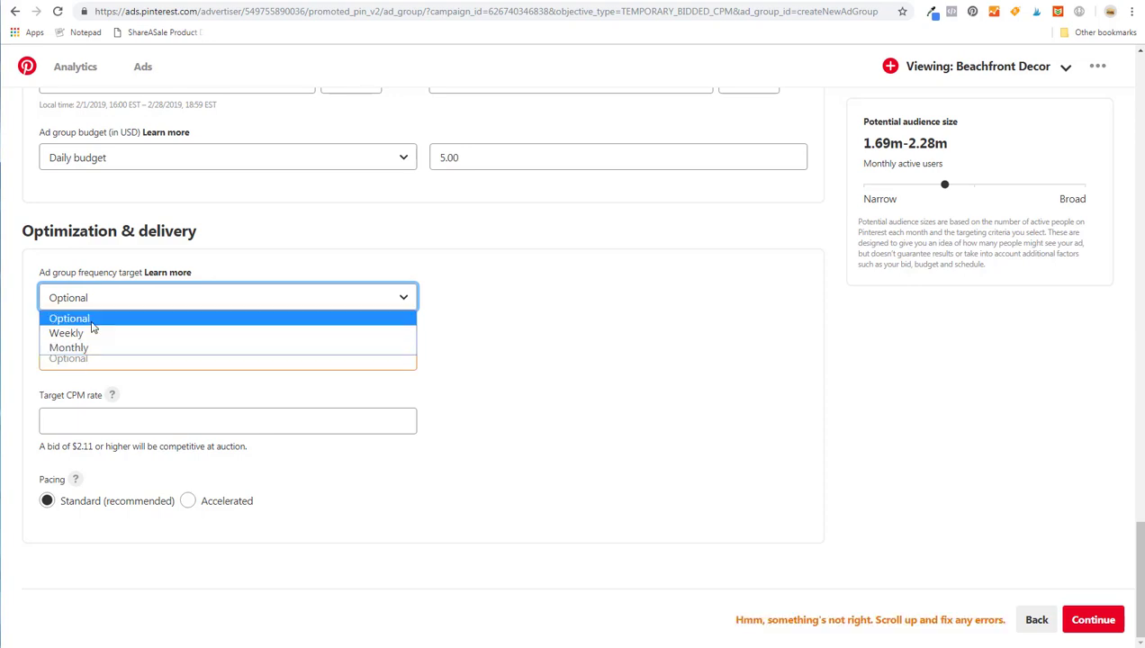
left_click(91, 323)
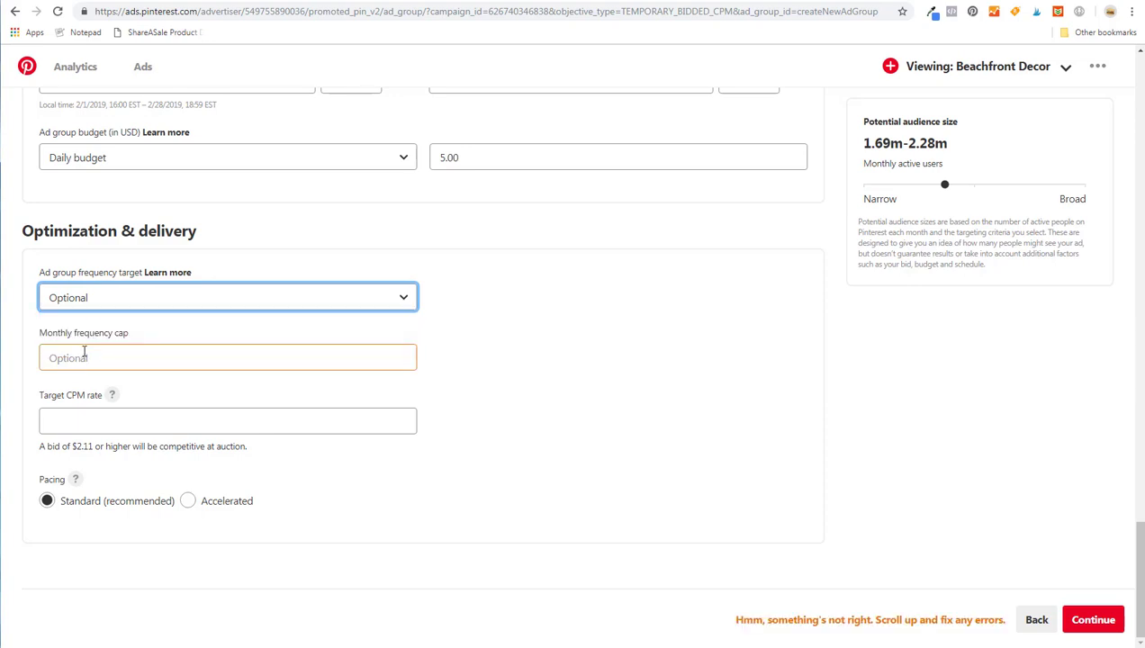
left_click(85, 356)
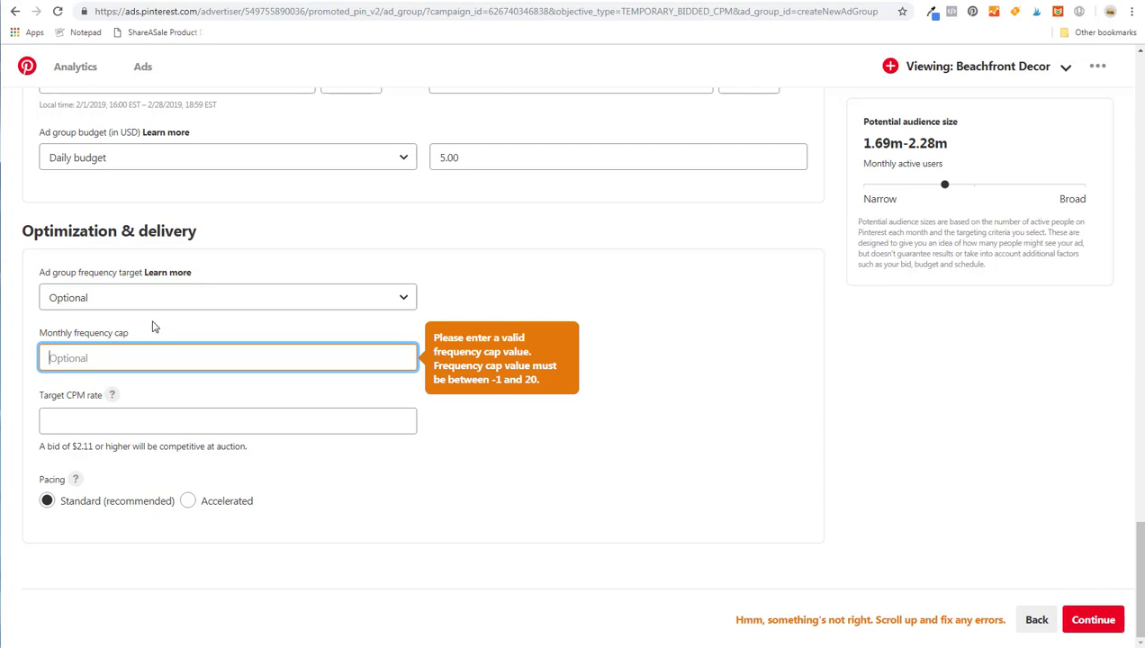
type("20")
left_click(718, 341)
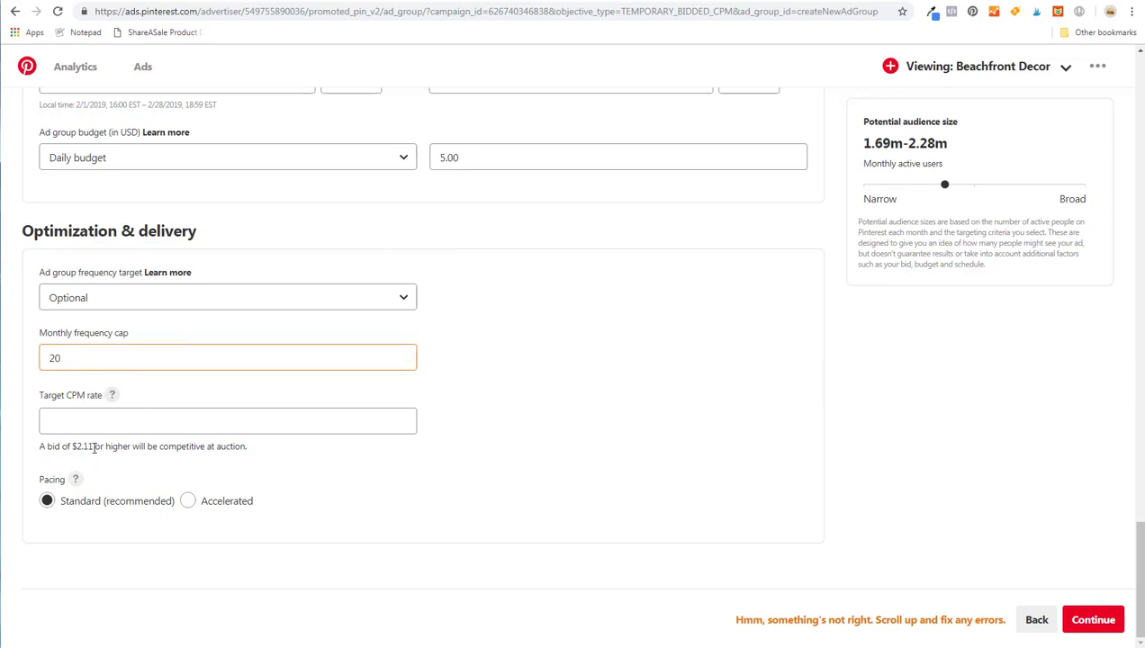
- Set the ad group's target CPM rate to 2.11
left_click(187, 426)
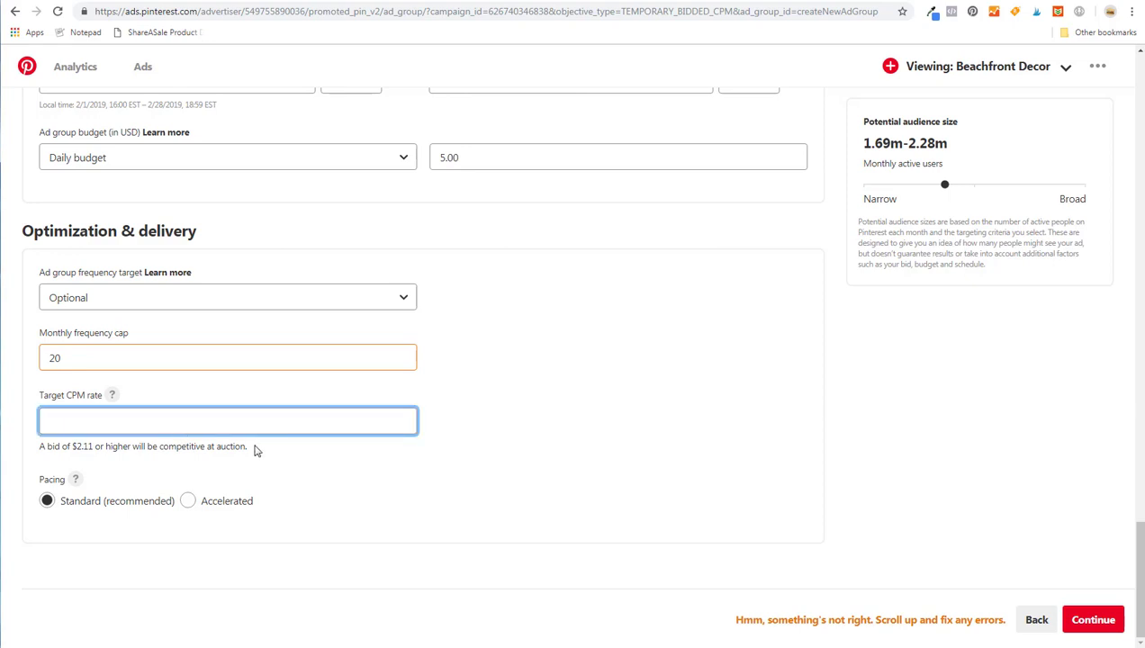
type("2.11")
left_click(761, 452)
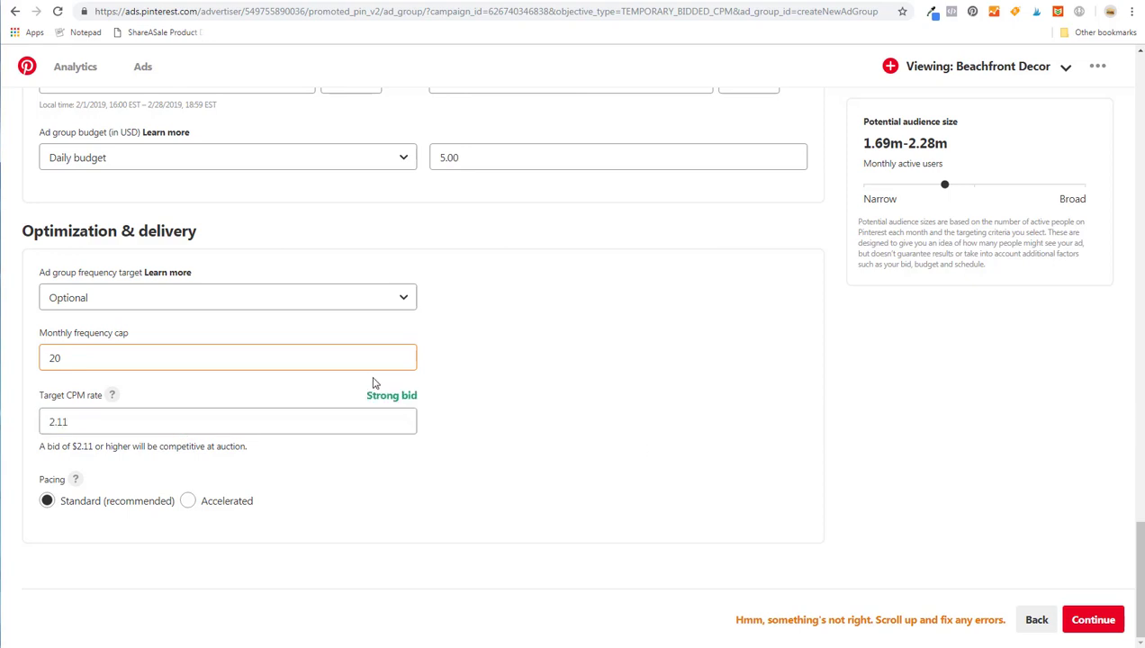
- Set the ad group's target CPM rate to 2.00
left_click_drag(94, 421, 25, 426)
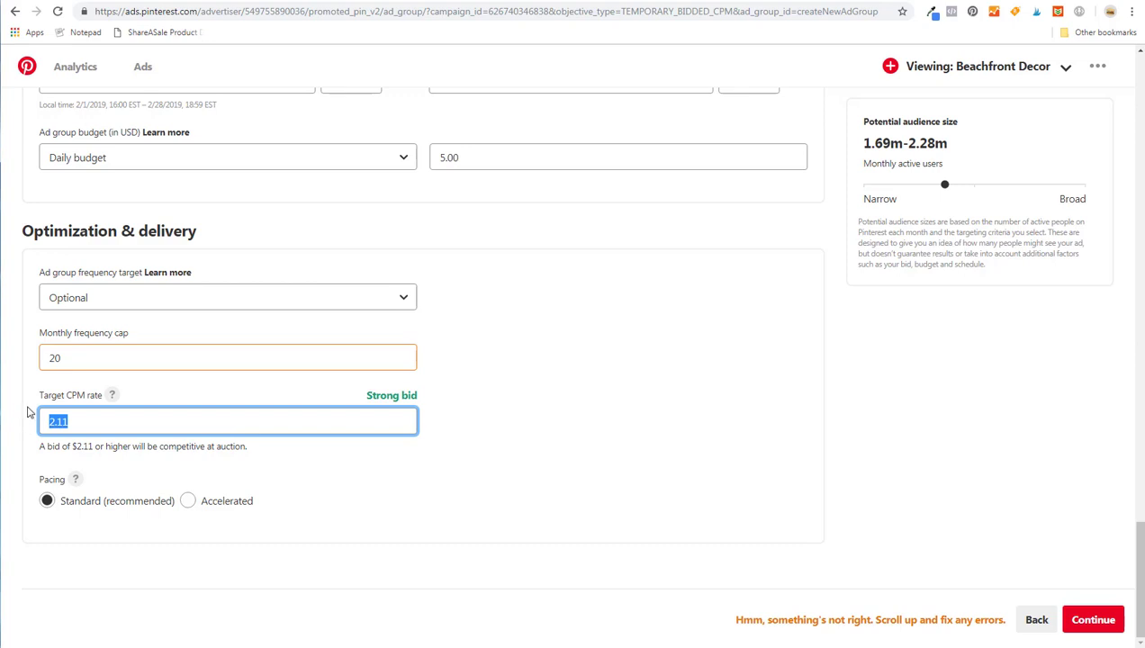
type("2.00")
left_click(510, 395)
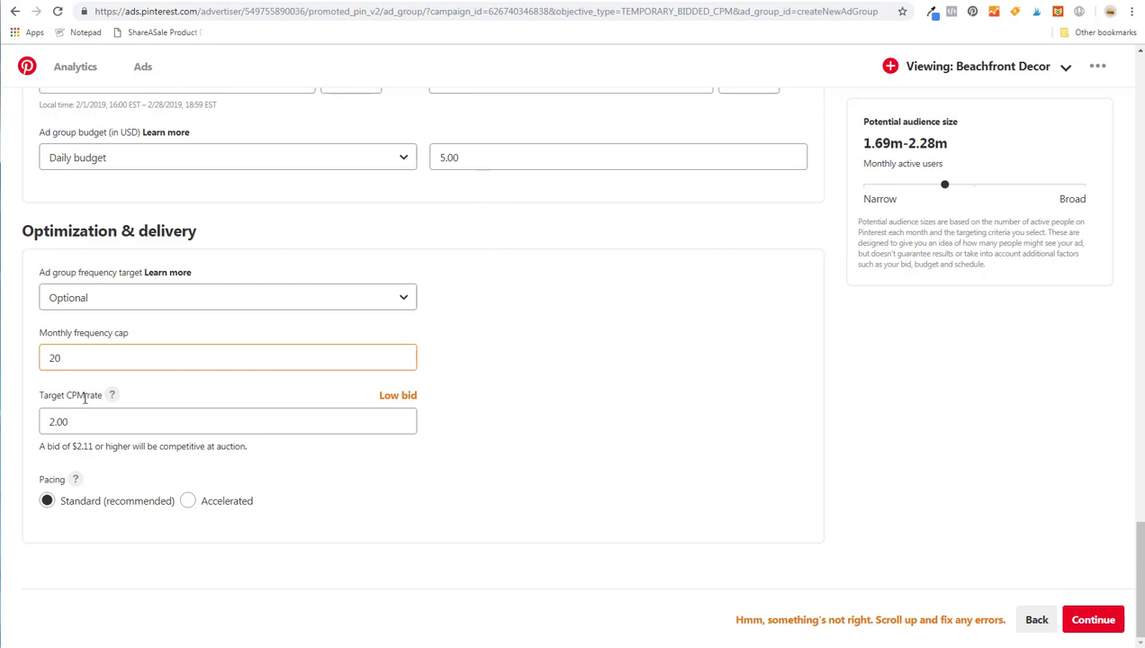
left_click_drag(500, 157, 427, 161)
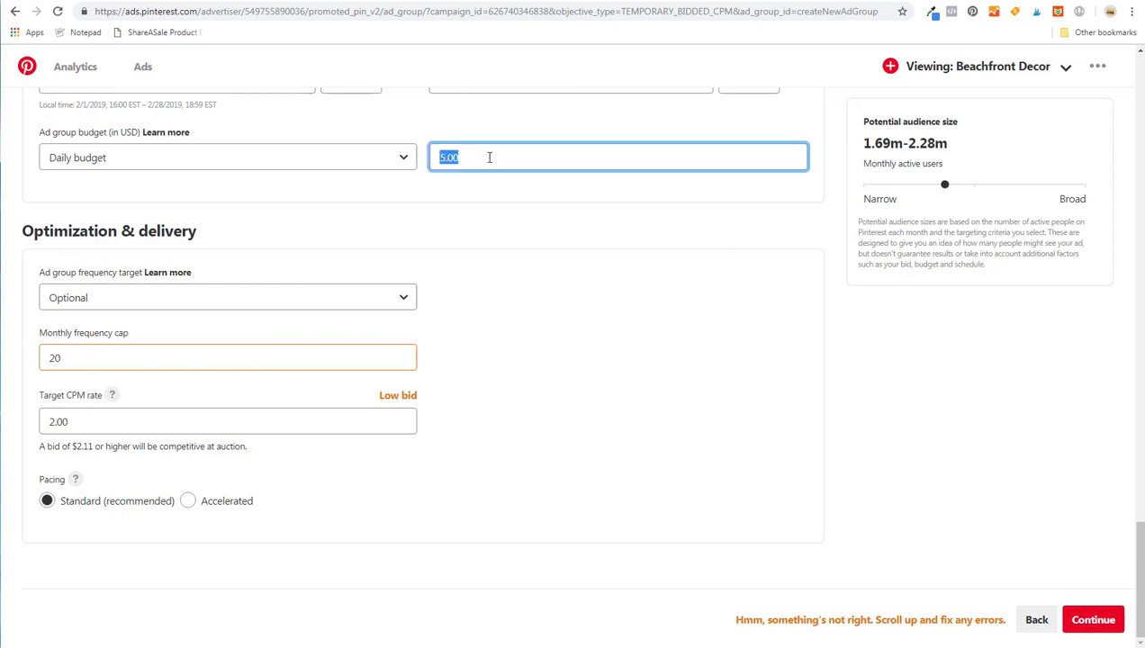
left_click(506, 156)
left_click_drag(72, 446, 94, 448)
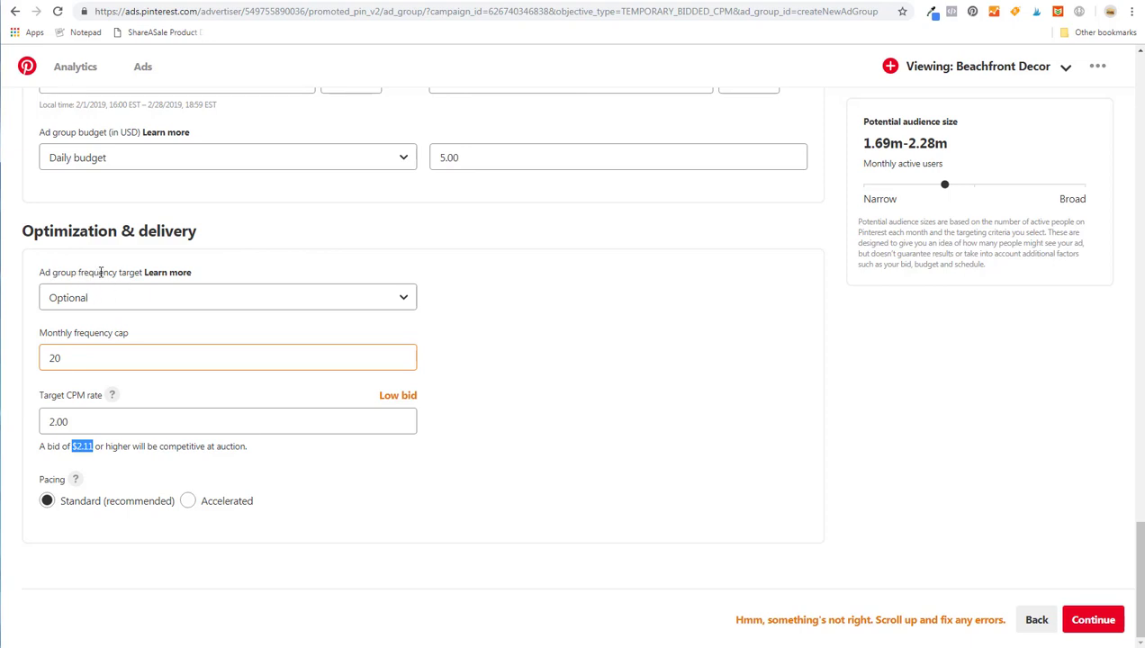
left_click(109, 295)
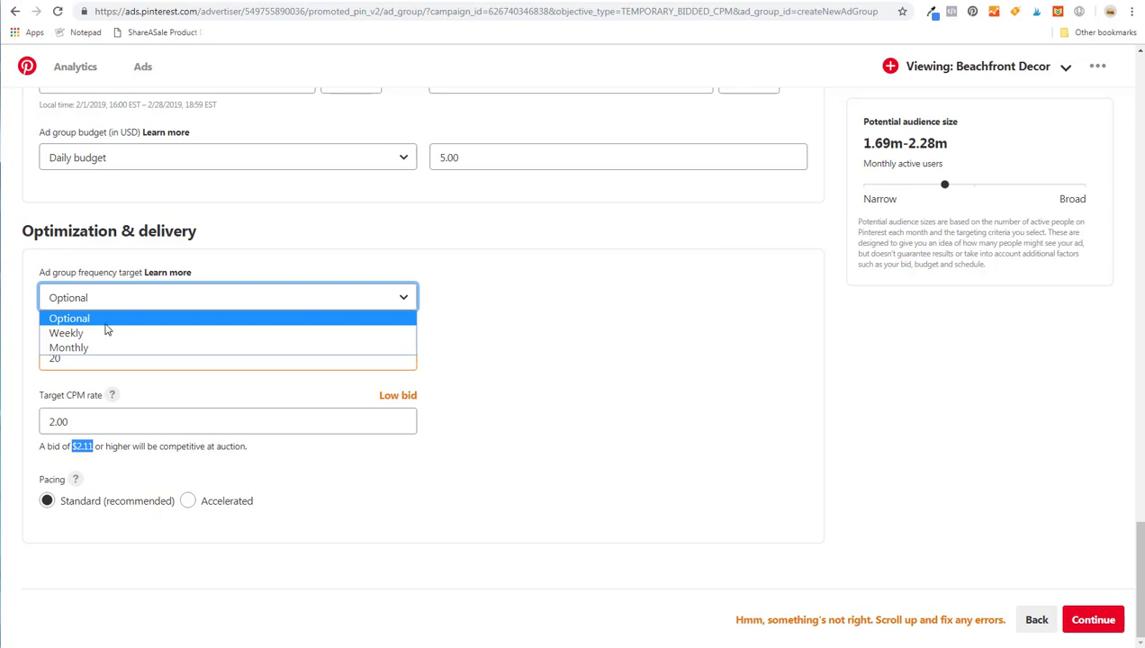
left_click(98, 318)
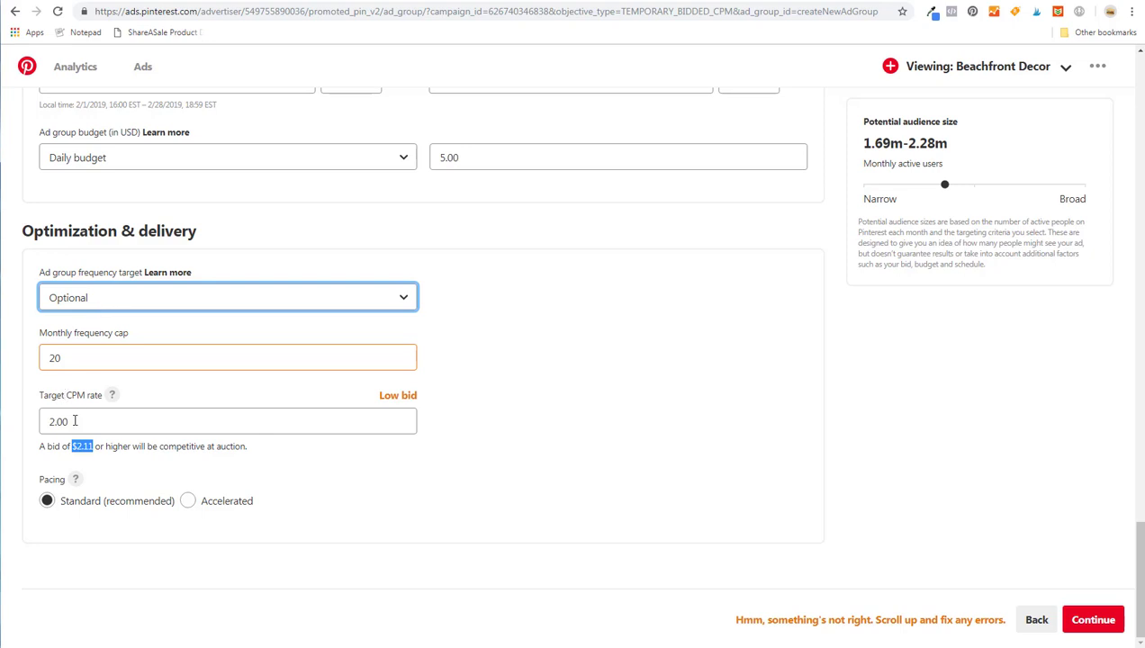
left_click(605, 392)
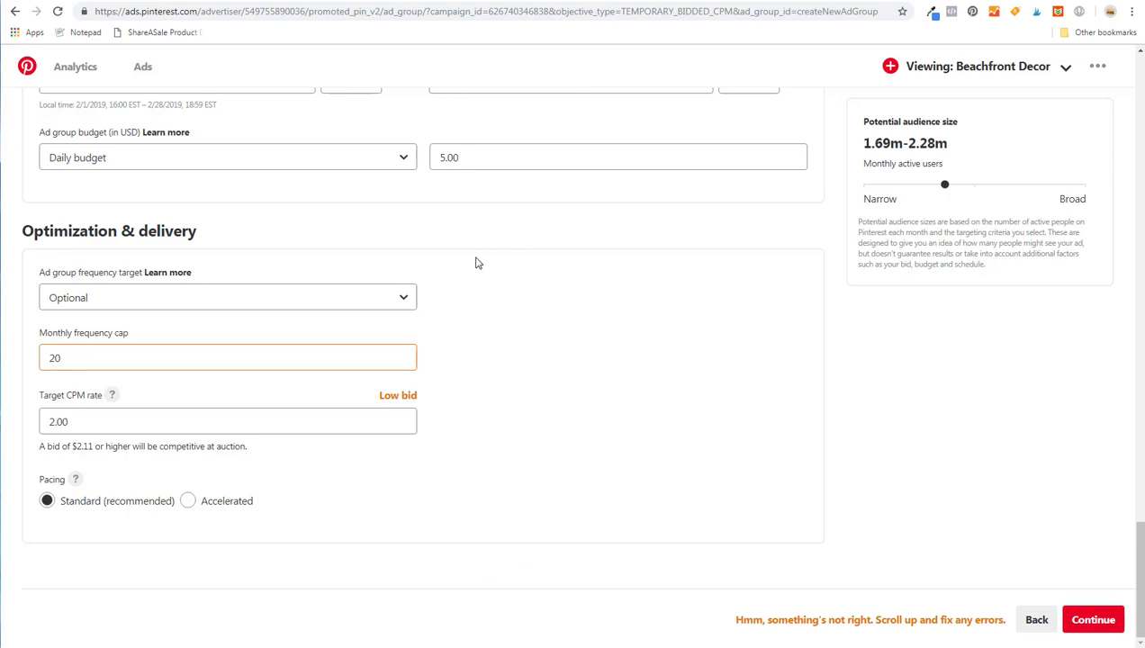
- Continue to adding pins to the ad group and open the Beach Bathroom Decor board
left_click(1094, 620)
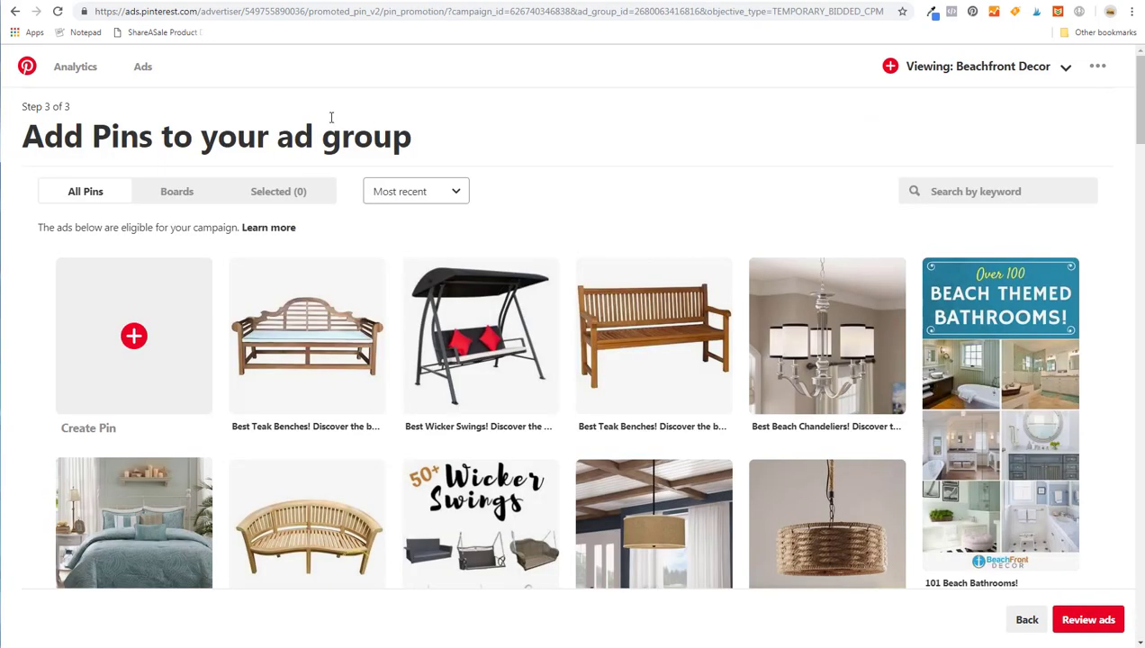
left_click(175, 191)
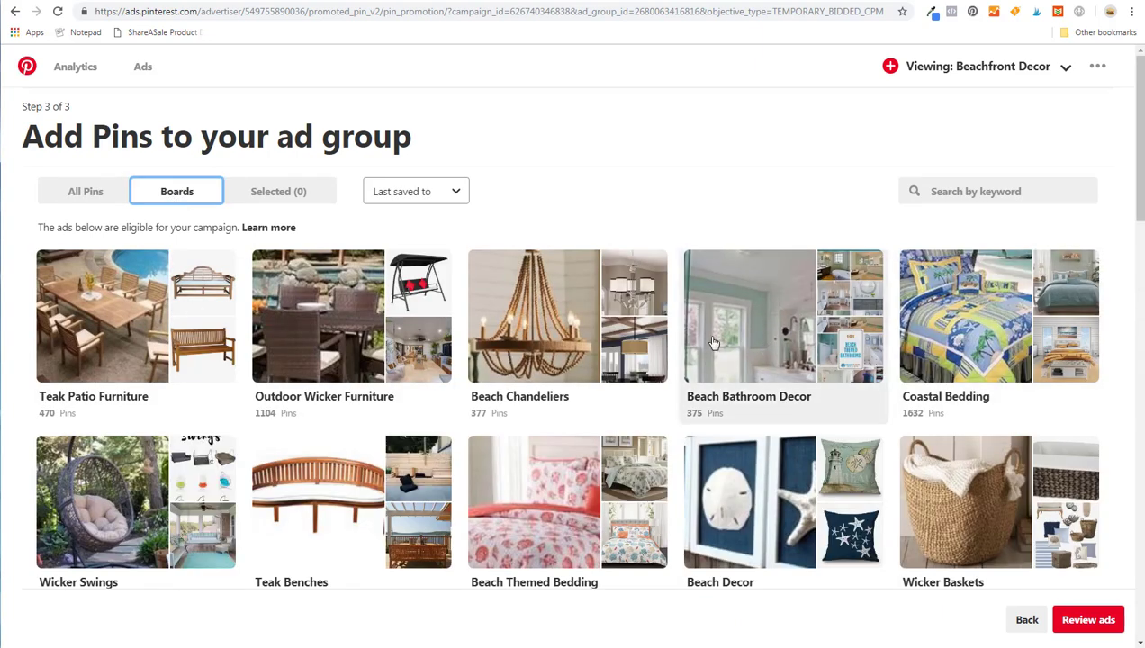
left_click(763, 374)
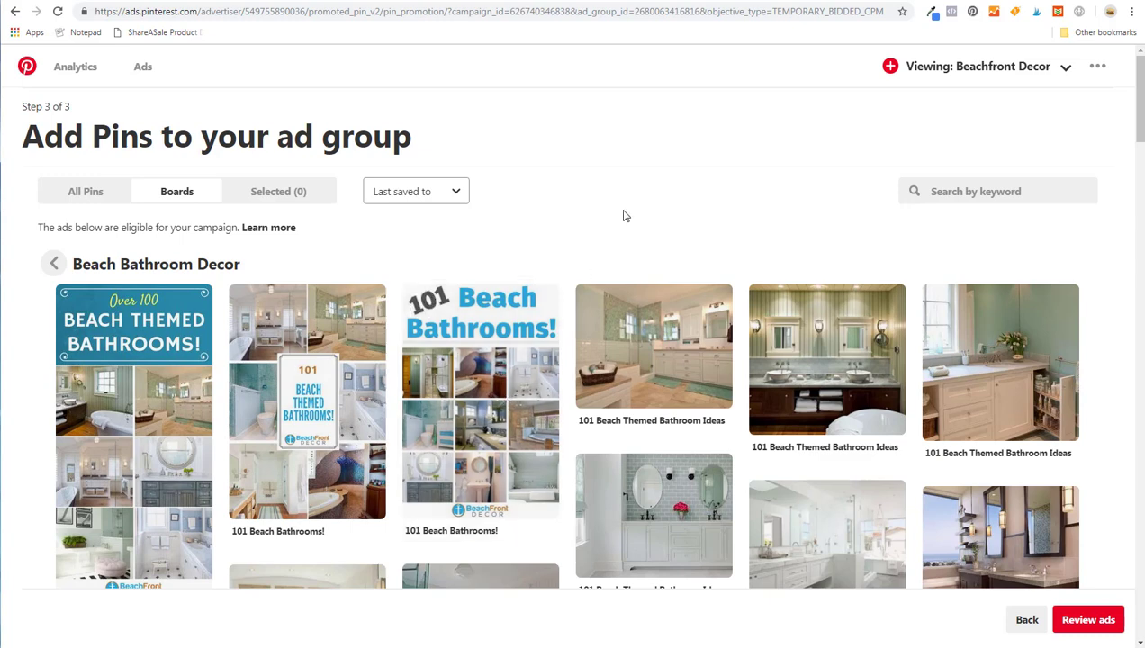
- Select the three "101 Beach Bathrooms!" collage pins for the ad group and proceed to reviewing the ads
scroll(664, 90, "down", 1)
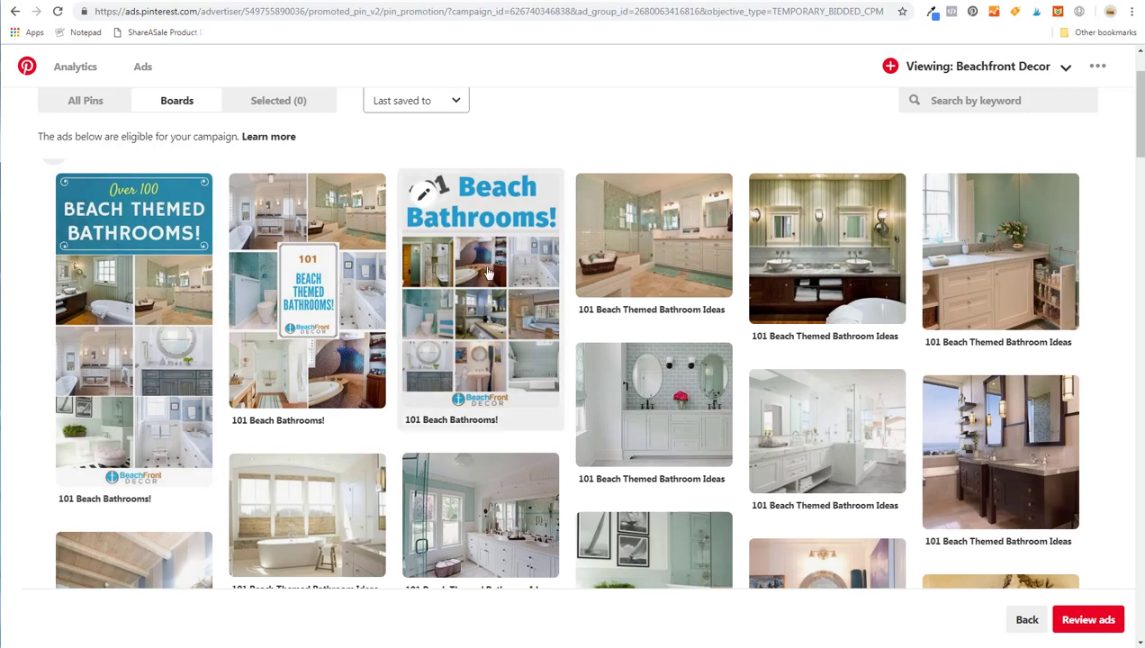
left_click(439, 321)
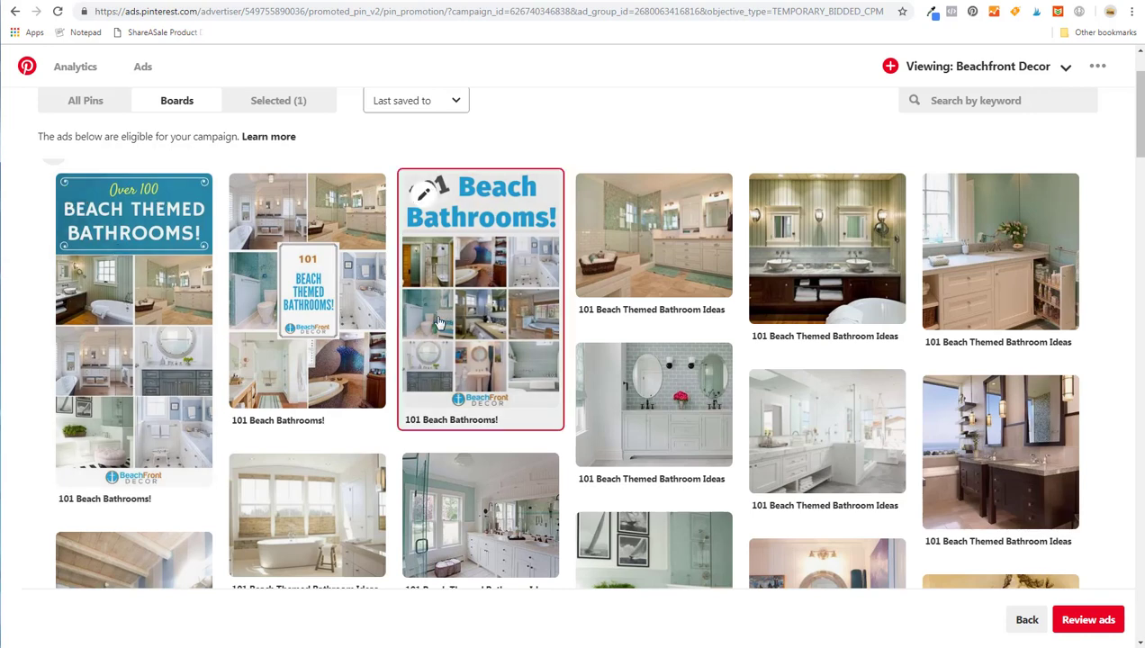
left_click(286, 324)
left_click(109, 324)
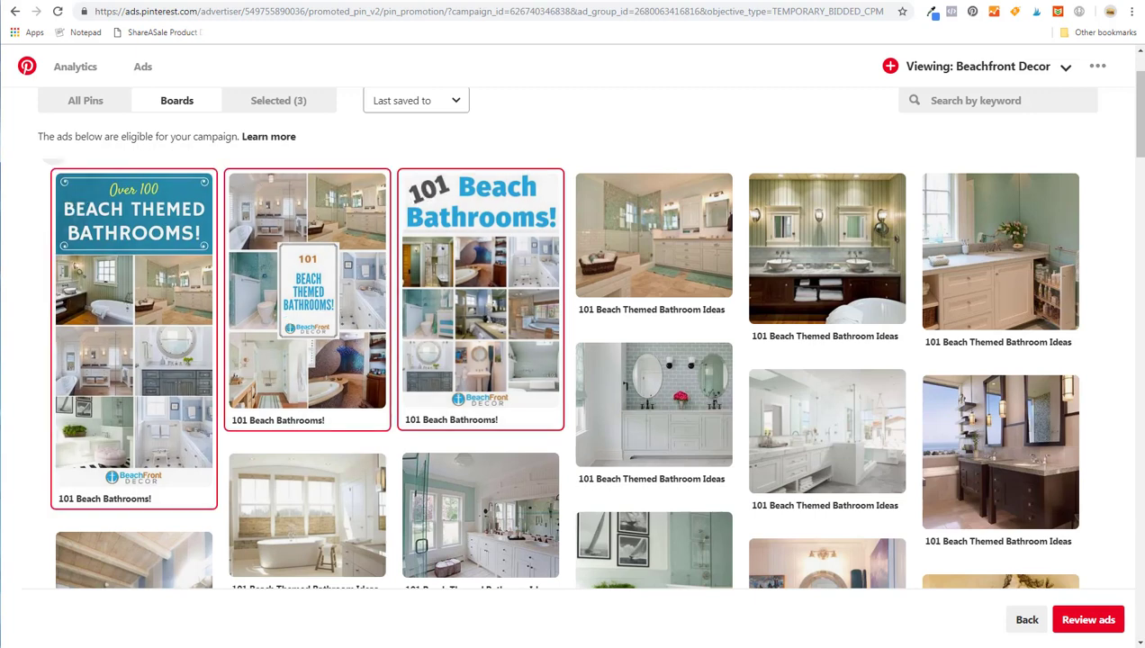
left_click(1084, 625)
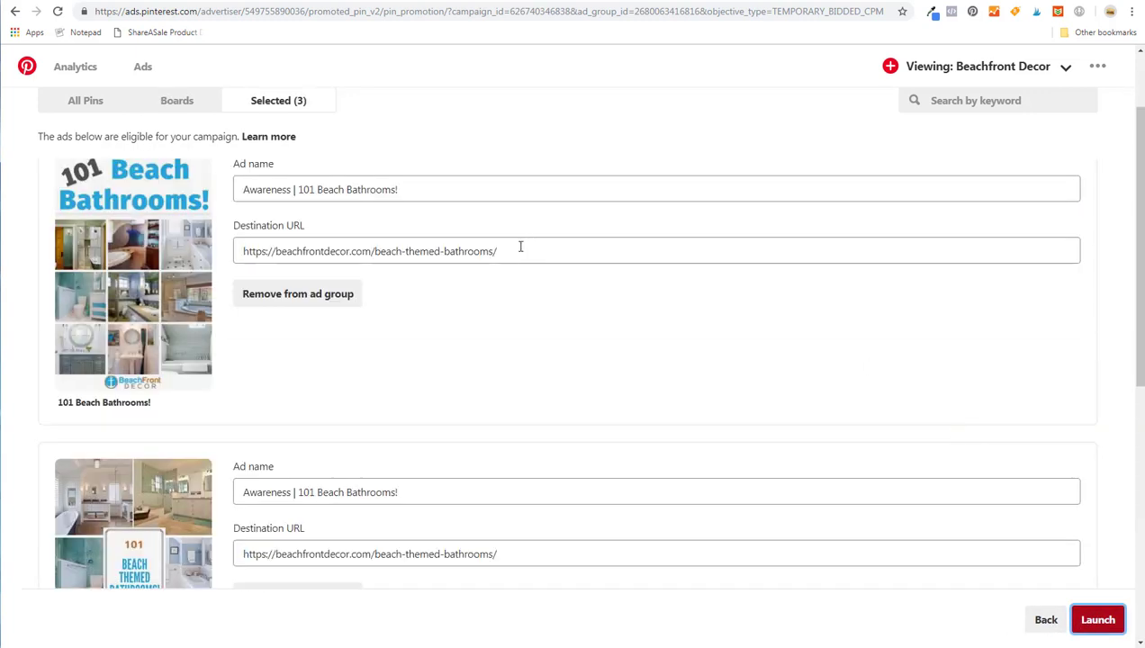
left_click(441, 187)
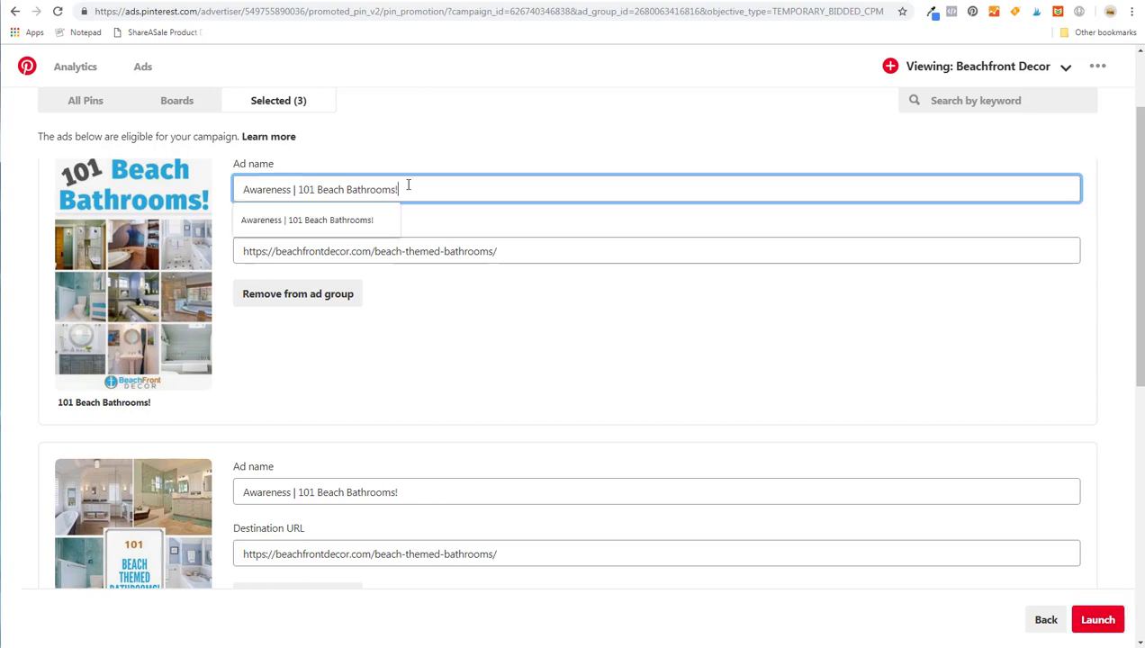
left_click_drag(404, 187, 222, 187)
- In the Campaign URL Builder, set the campaign name to "Beach Themed Bathrooms - Awareness" and copy the generated campaign URL
left_click(973, 0)
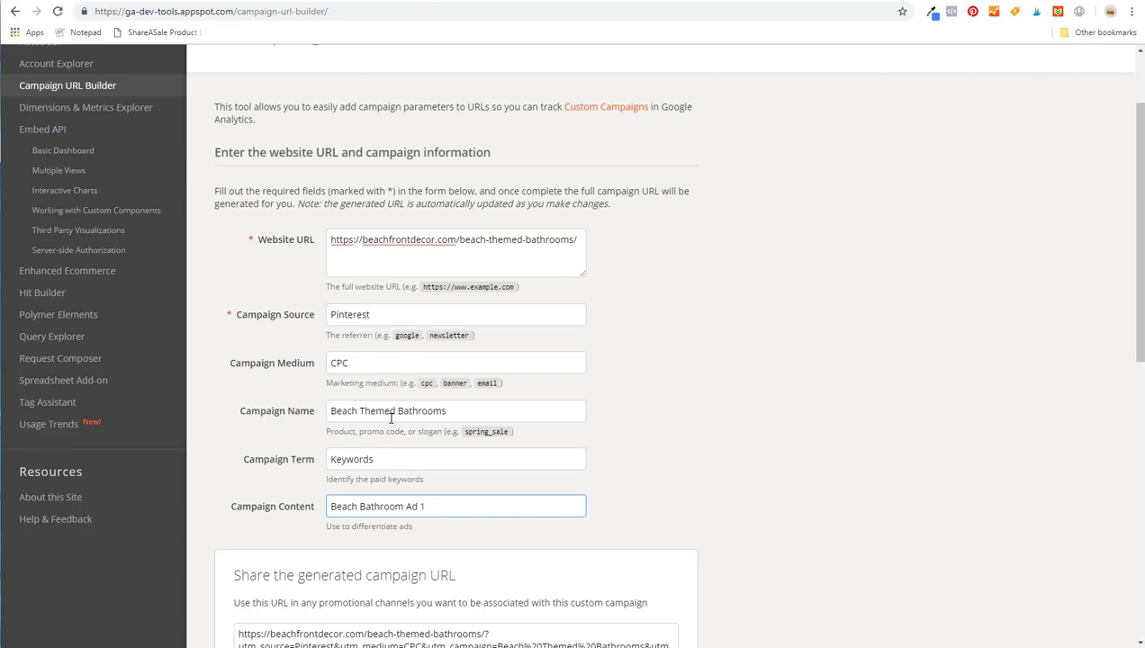
left_click(484, 411)
type("-")
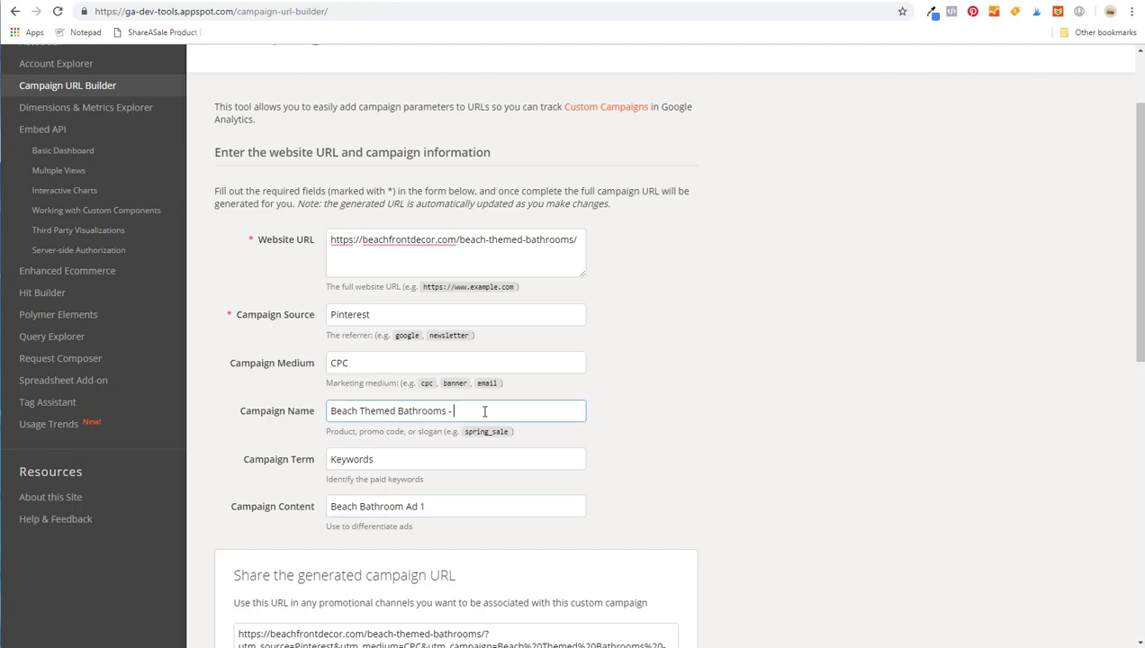
type(" Awareness")
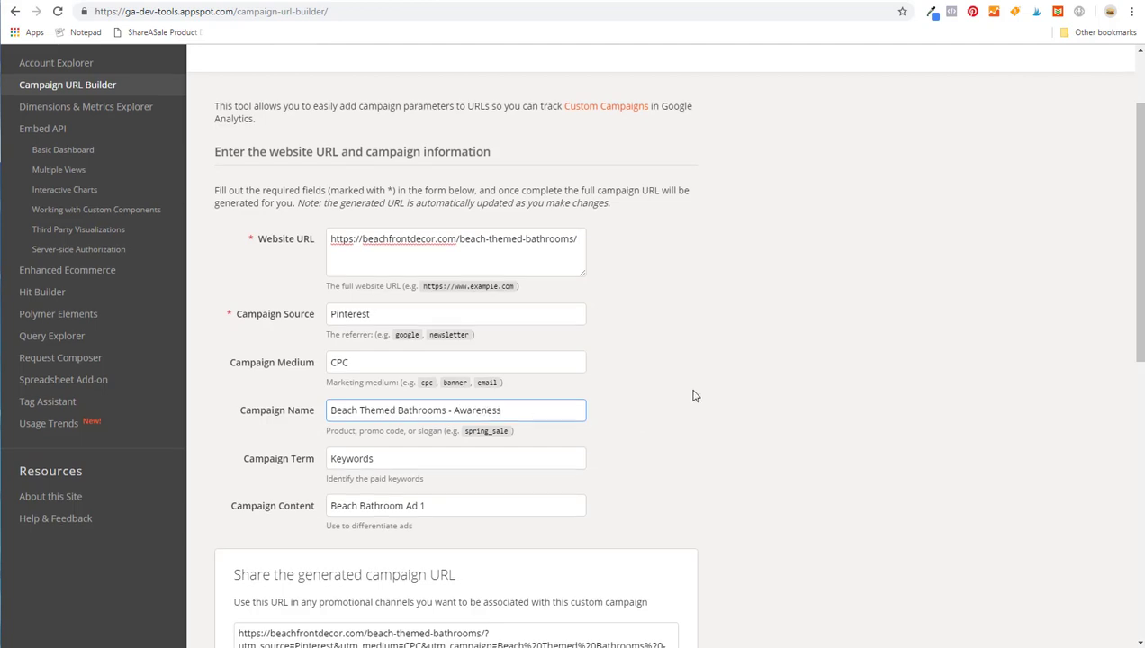
scroll(325, 365, "down", 1)
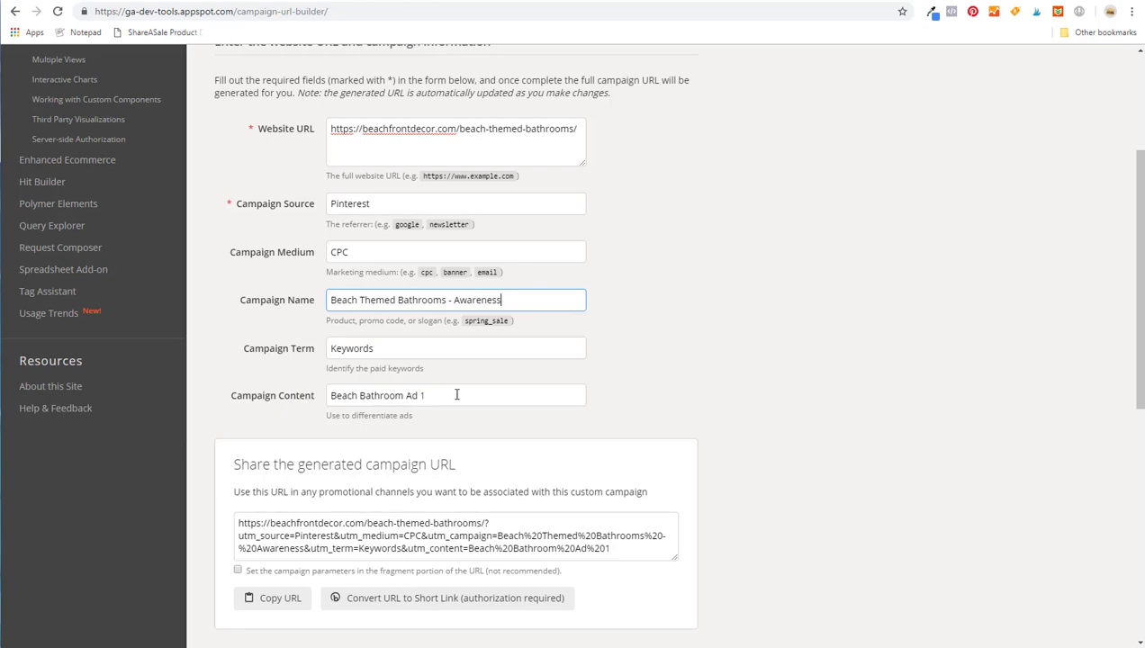
left_click(285, 602)
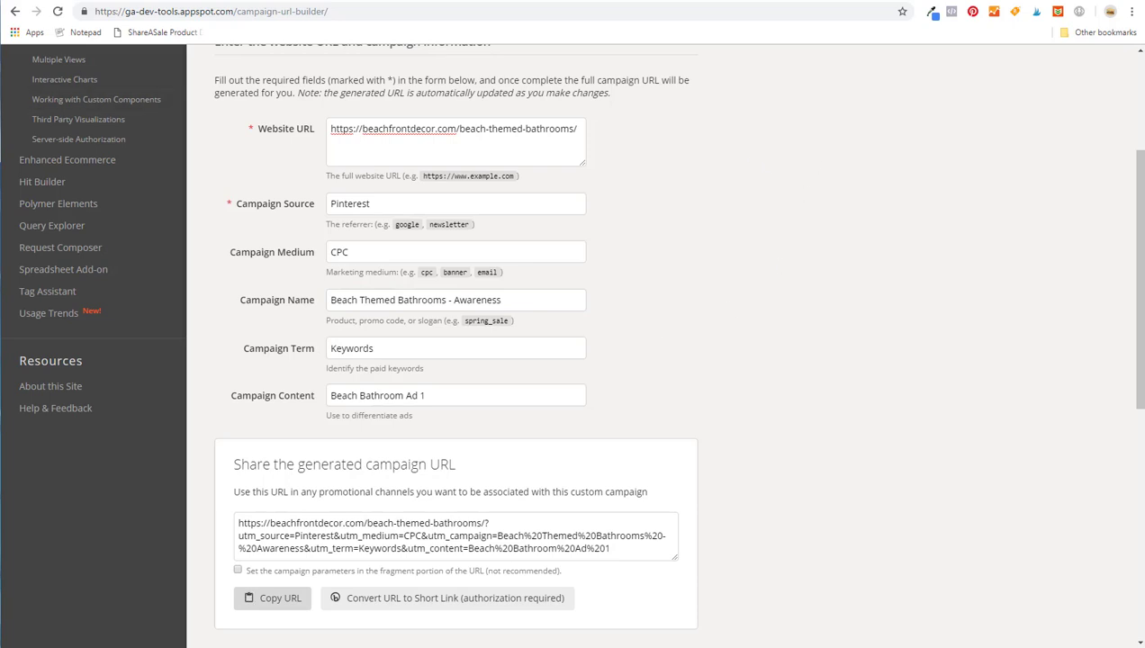
- Switch back to the Pinterest ad review and replace the first and second ads' destination URLs with the copied campaign URL
left_click(72, 1)
left_click_drag(526, 249, 239, 241)
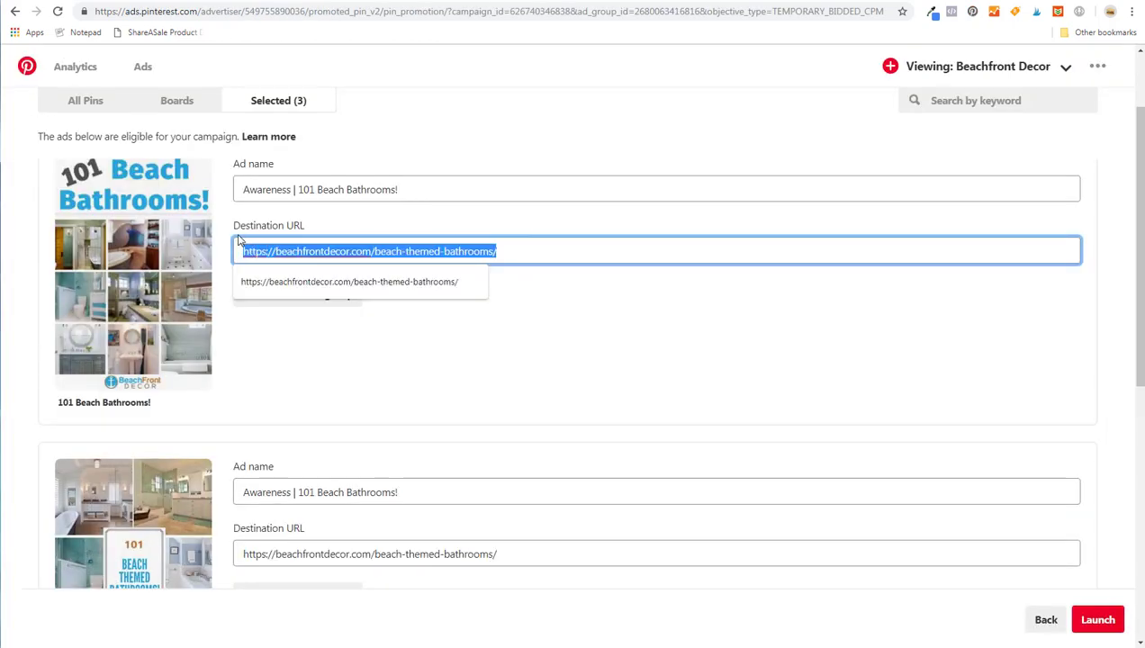
type("https://beachfrontdecor.com/beach-themed-bathrooms/?utm_source=Pinterest&utm_medium=CPC&utm_campaign=Beach%20Themed%20Bathrooms%20-%20Awareness&utm_term=Keywords&utm_content=Beach%20Bathroom%20Ad%201")
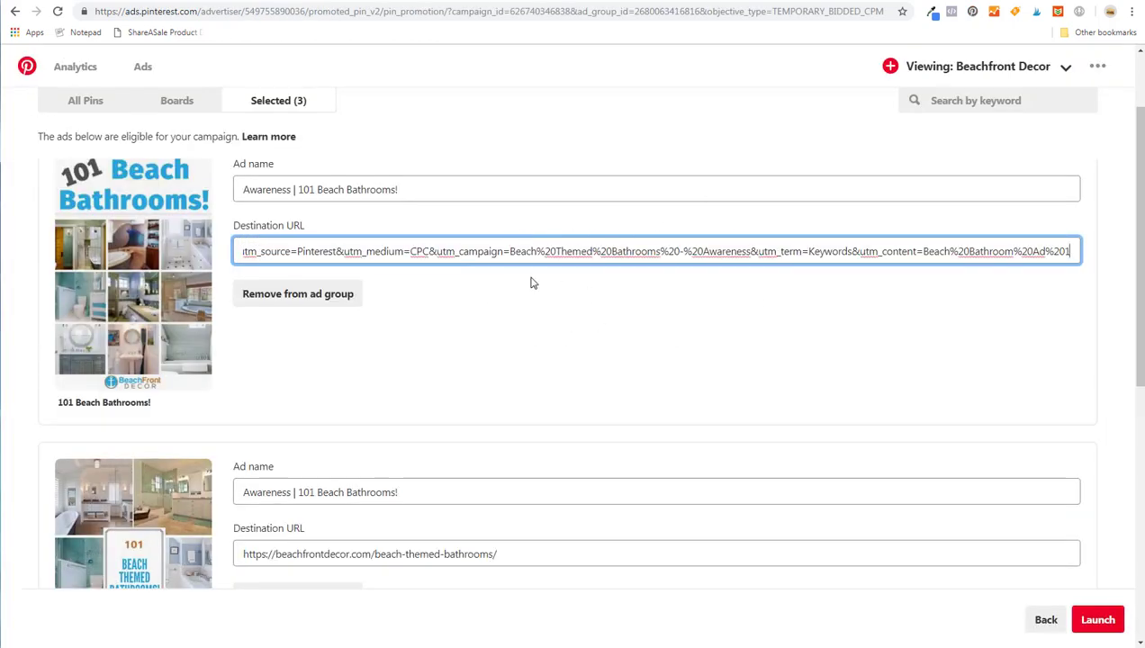
scroll(630, 301, "down", 1)
scroll(630, 302, "down", 2)
left_click_drag(534, 337, 246, 330)
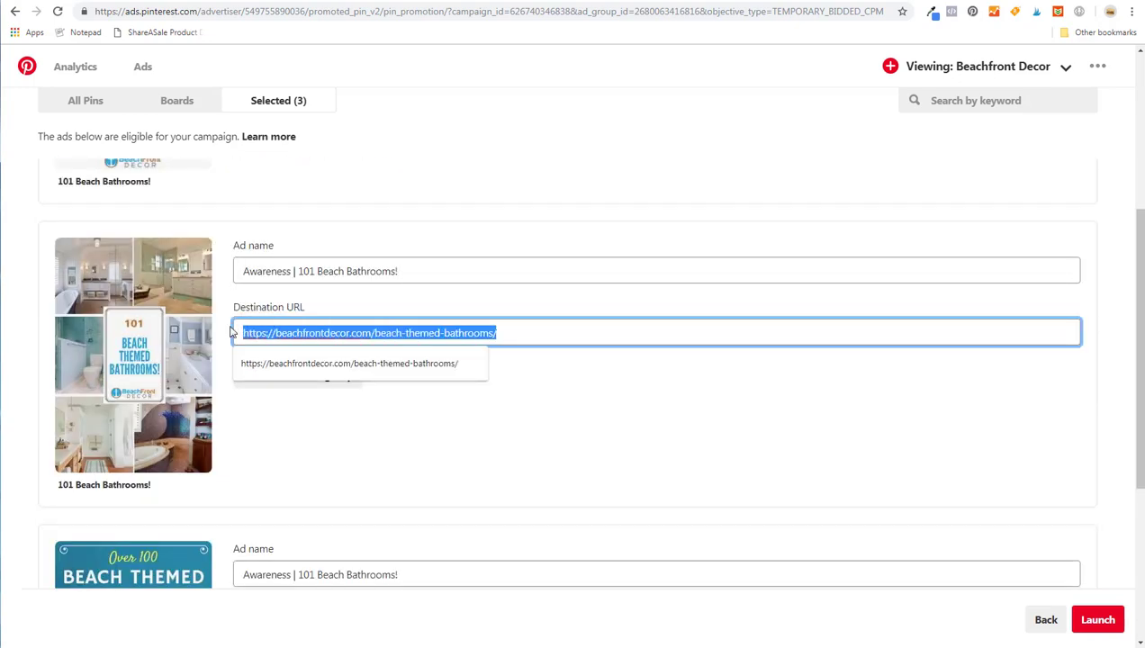
type("https://beachfrontdecor.com/beach-themed-bathrooms/?utm_source=Pinterest&utm_medium=CPC&utm_campaign=Beach%20Themed%20Bathrooms%20-%20Awareness&utm_term=Keywords&utm_content=Beach%20Bathroom%20Ad%201")
- Replace the third ad's destination URL with the copied campaign URL, changing the ad number at its end to 3
scroll(455, 421, "down", 3)
left_click(547, 410)
left_click_drag(547, 410, 236, 414)
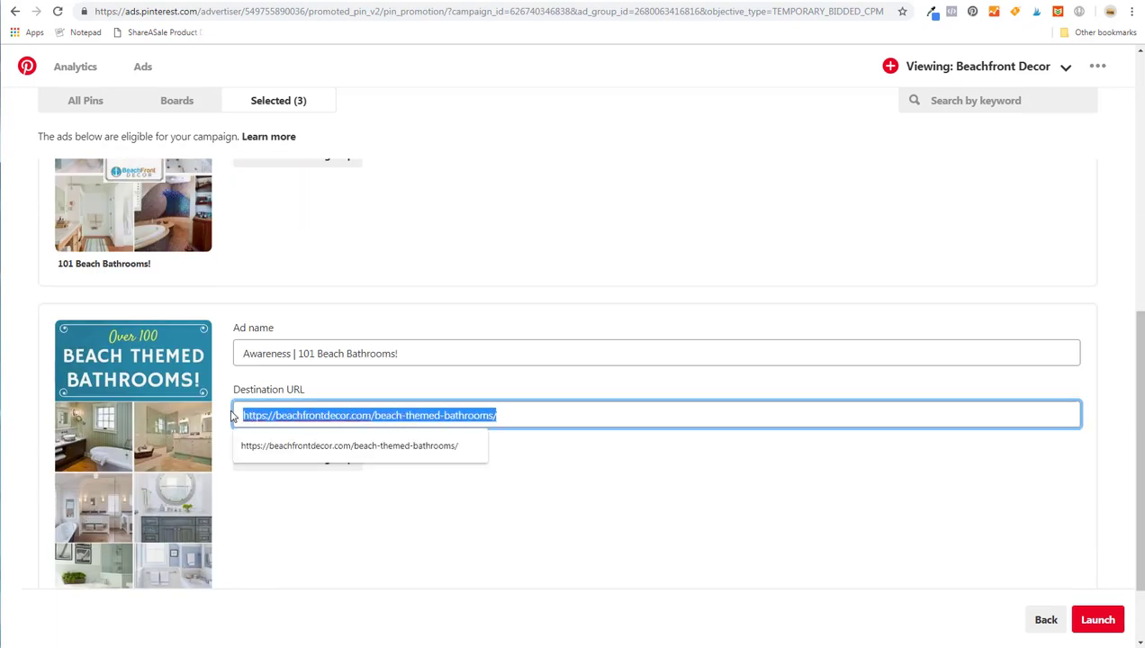
key("ctrl+v")
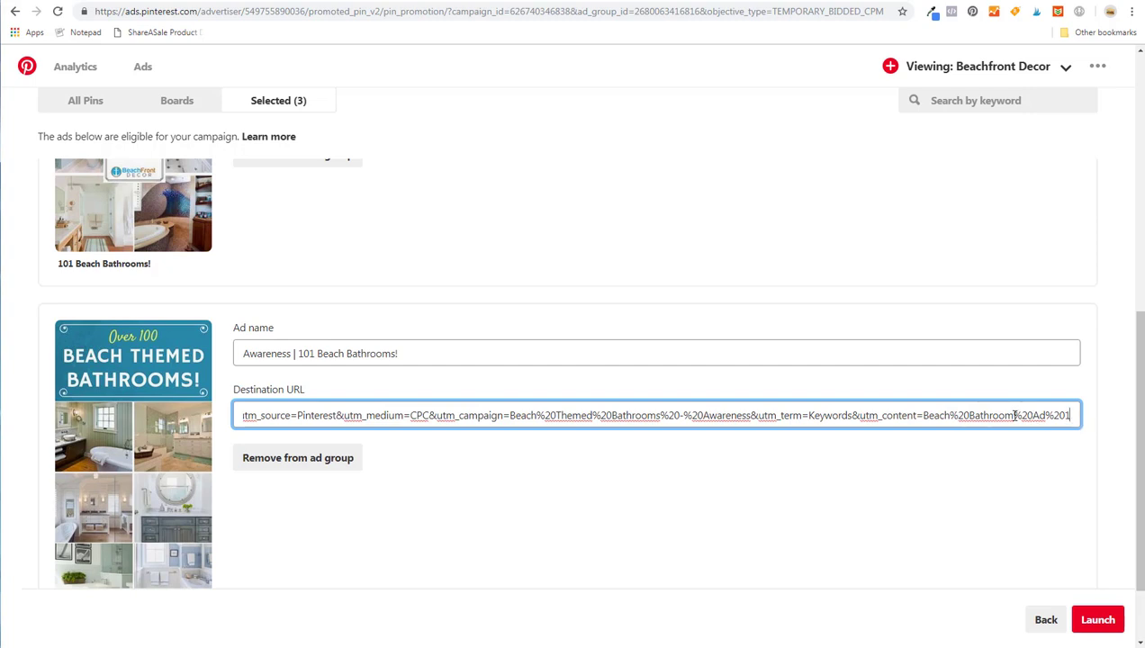
key("BackSpace")
type("3")
- Change the ad number at the end of the second ad's destination URL to 2
scroll(1068, 445, "up", 3)
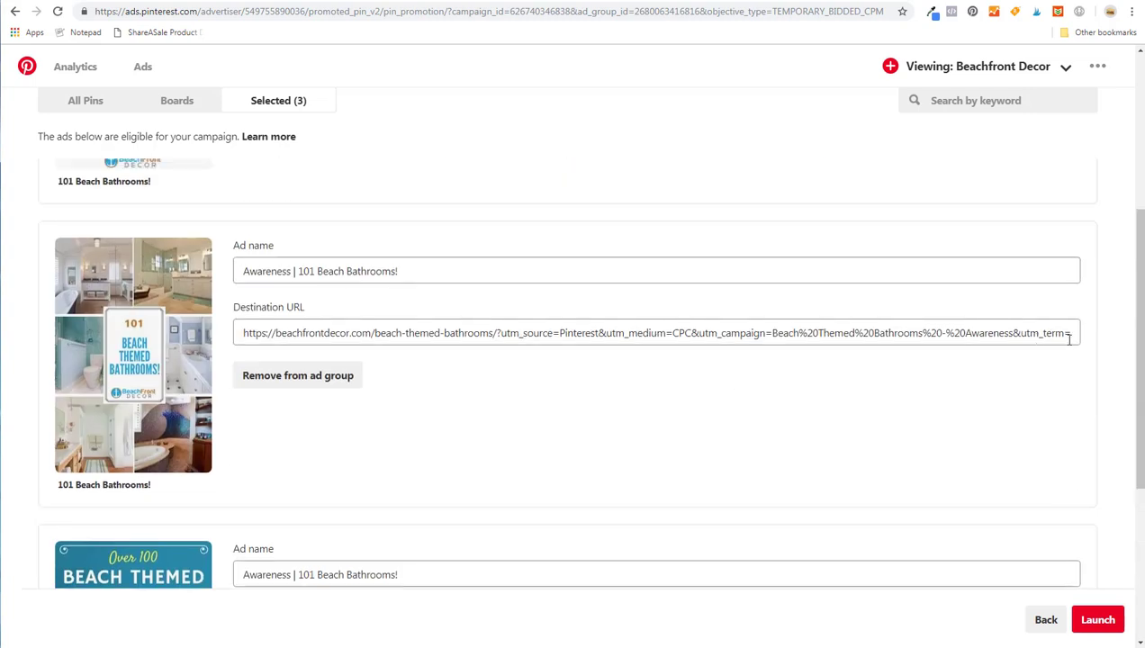
left_click_drag(1046, 335, 1138, 339)
key("End")
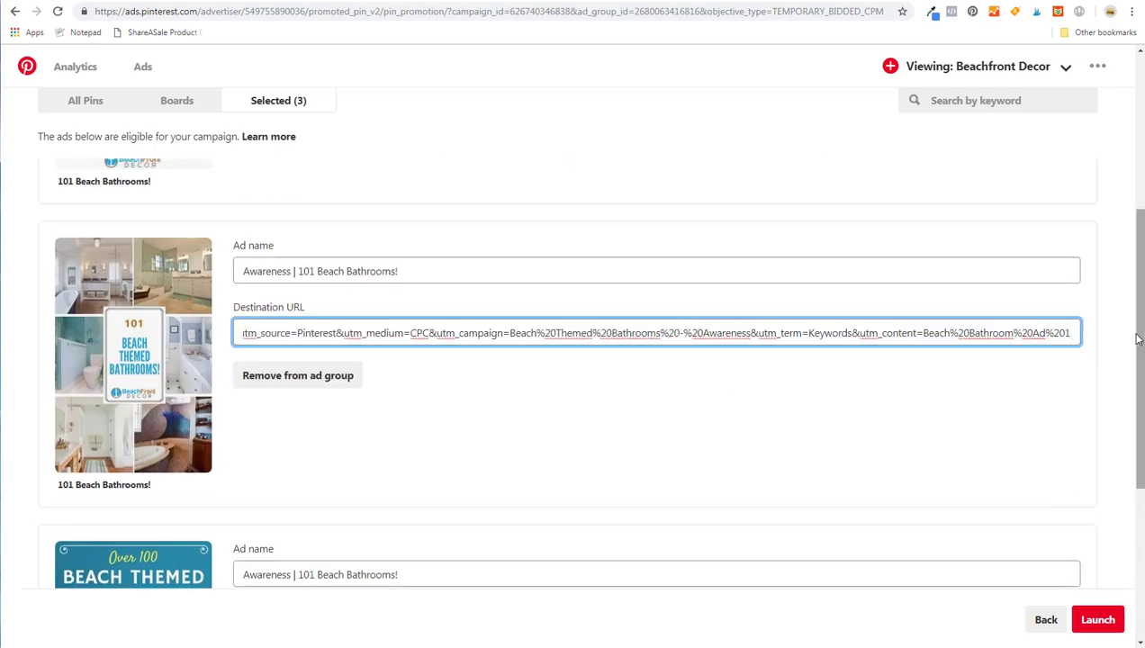
key("BackSpace")
type("2")
- Copy the campaign content text from the Campaign URL Builder and use it to rename the first ad "Beach Bathroom Ad 1"
scroll(859, 401, "up", 1)
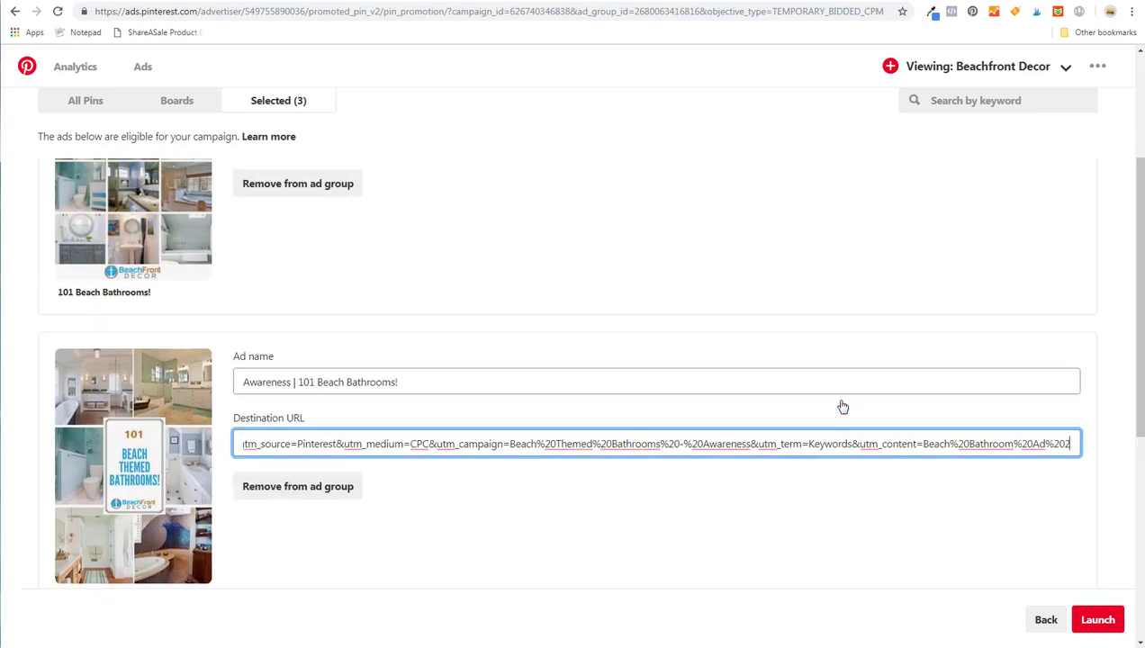
scroll(842, 406, "up", 2)
left_click(932, 2)
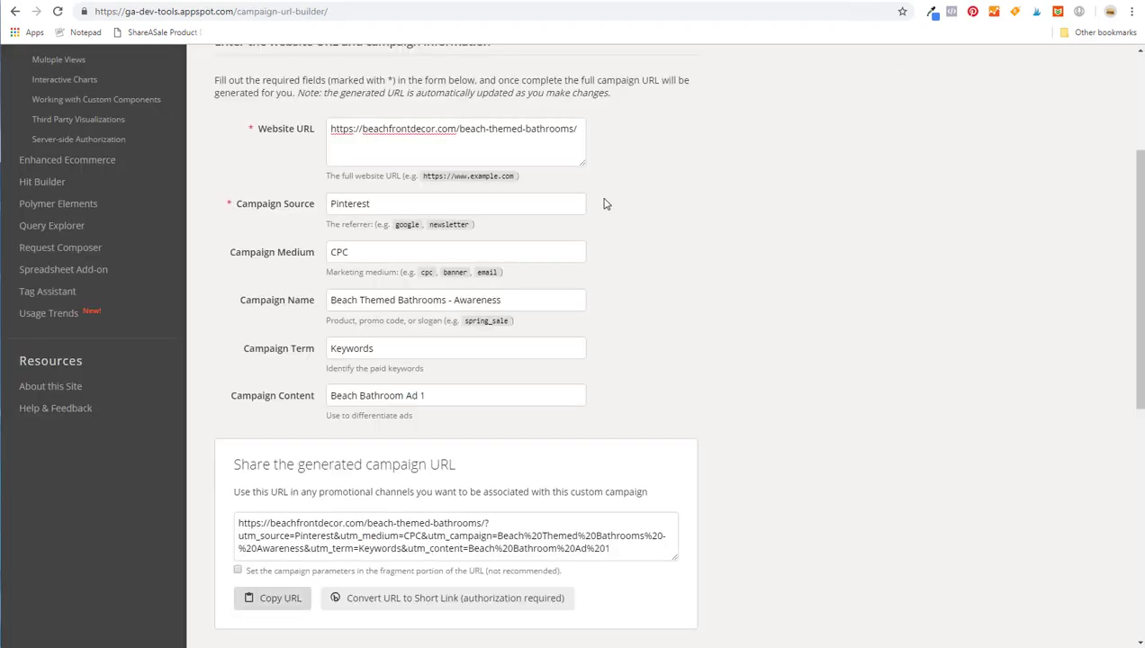
left_click_drag(453, 394, 289, 397)
key("ctrl+c")
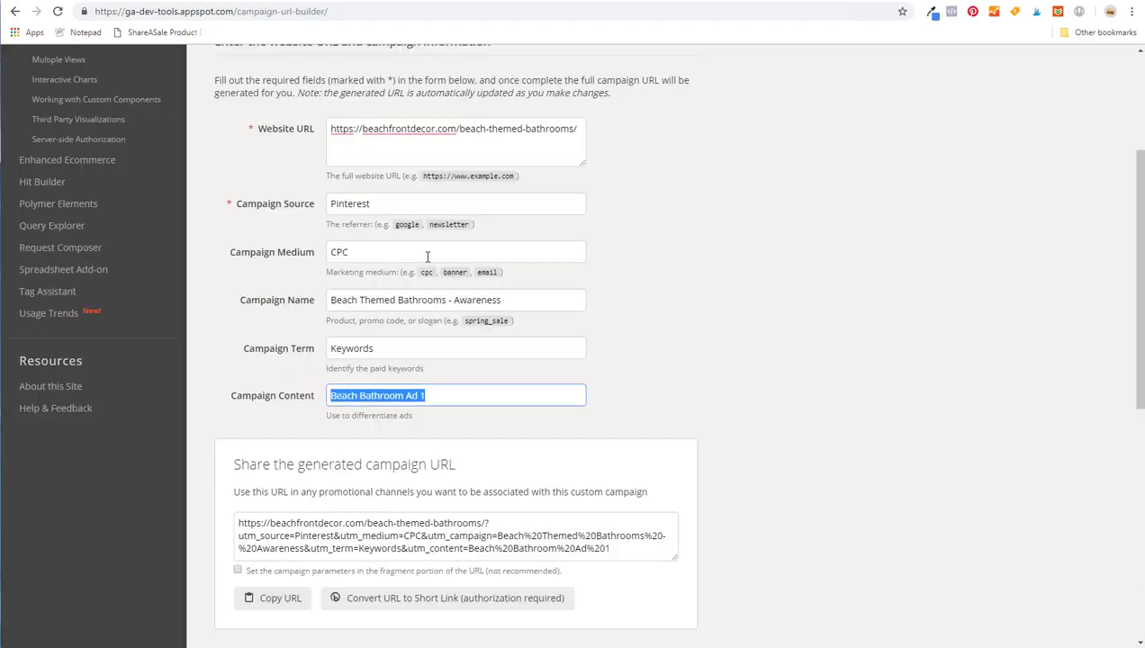
left_click(125, 1)
left_click_drag(418, 302, 216, 304)
type("Beach Bathrooms Ad 1")
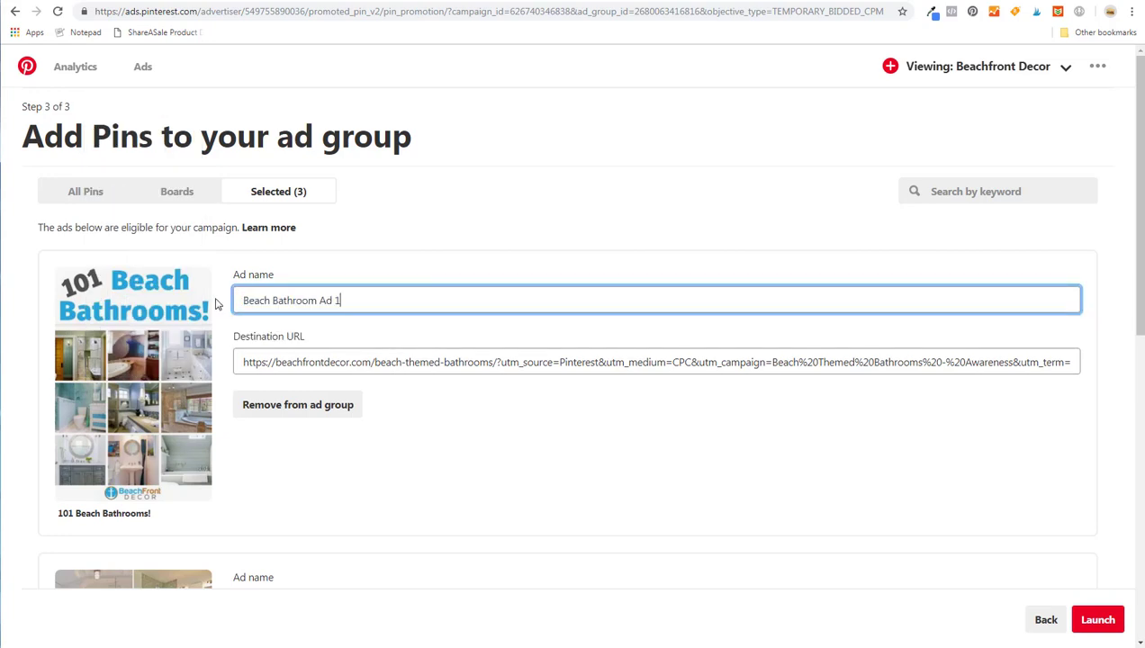
- Replace the second ad's name with the copied ad name and rename the third ad "Beach Bathroom Ad 3"
scroll(378, 330, "down", 4)
left_click(353, 270)
left_click_drag(353, 270, 219, 260)
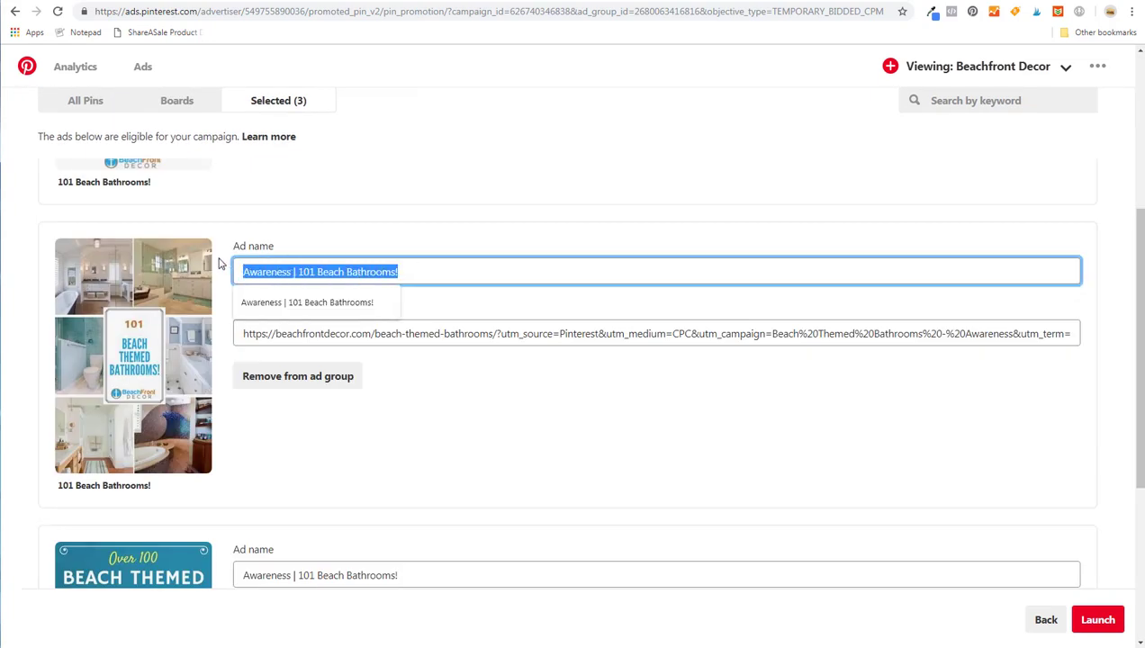
key("ctrl+v")
scroll(468, 207, "down", 3)
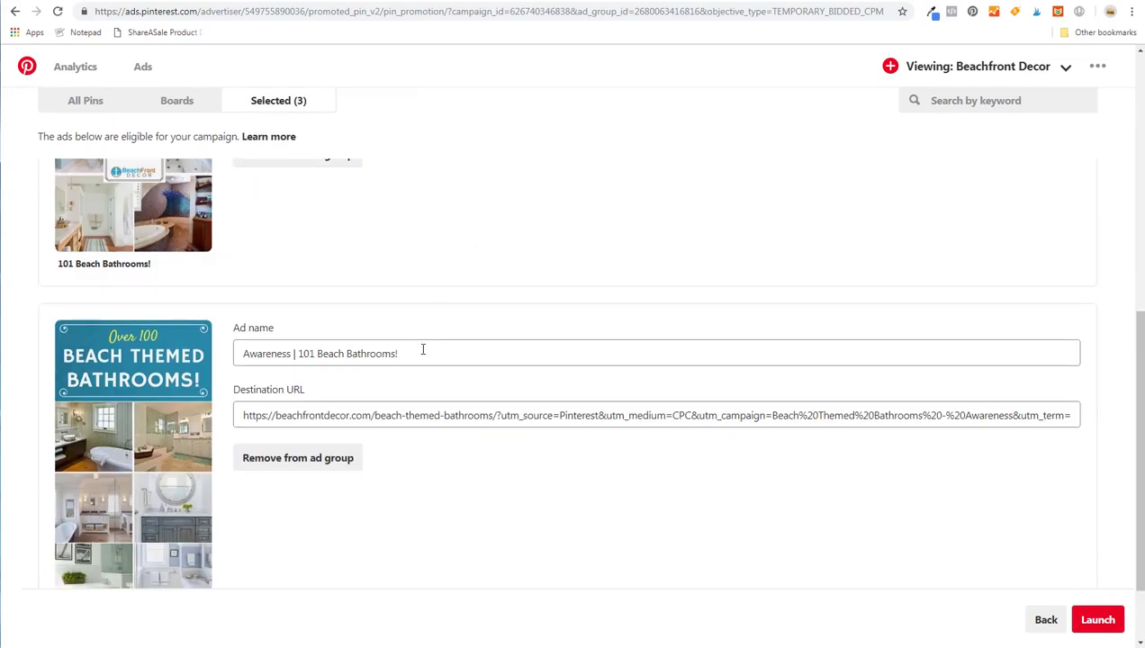
left_click_drag(421, 350, 217, 353)
key("ctrl+v")
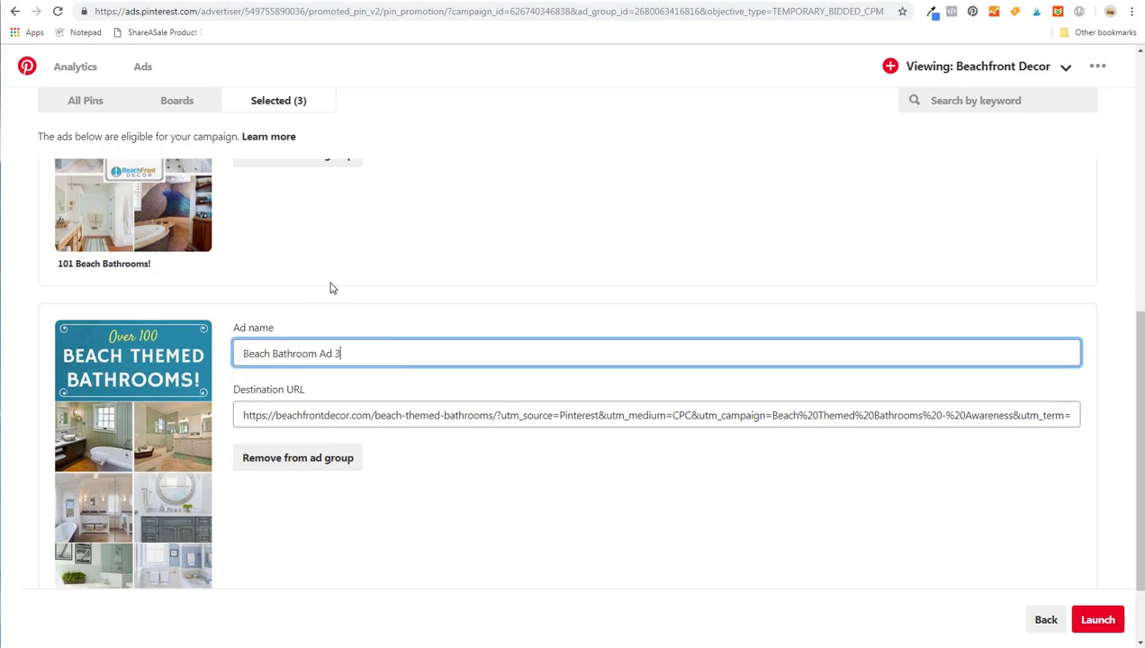
- Launch the campaign with the three reviewed ads
left_click(373, 287)
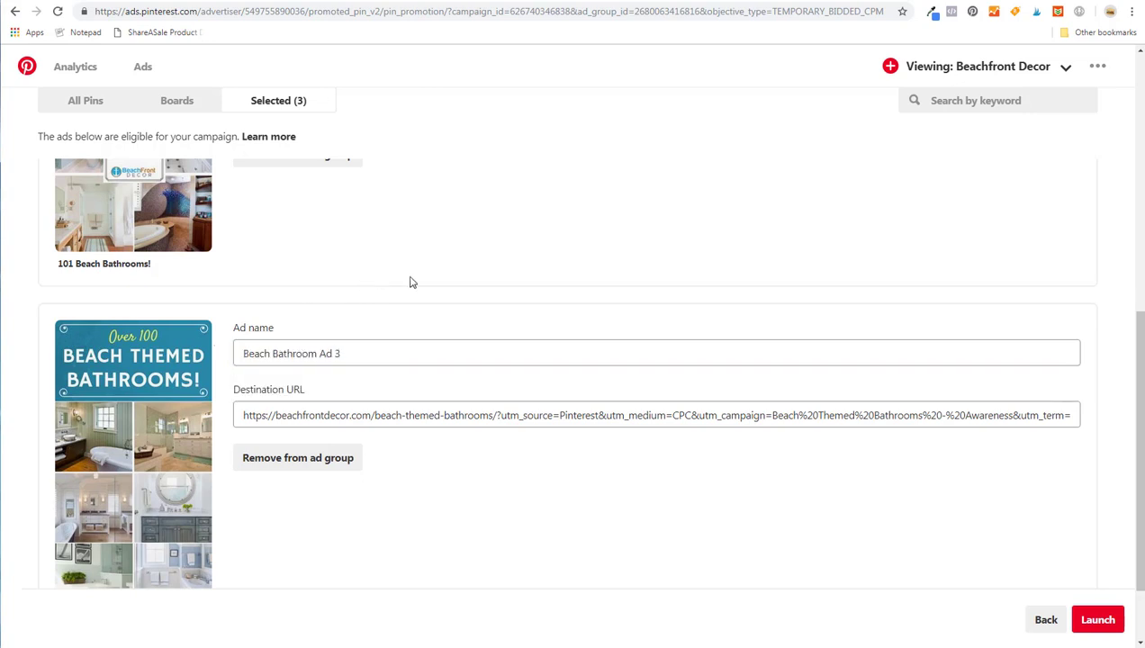
left_click(1100, 621)
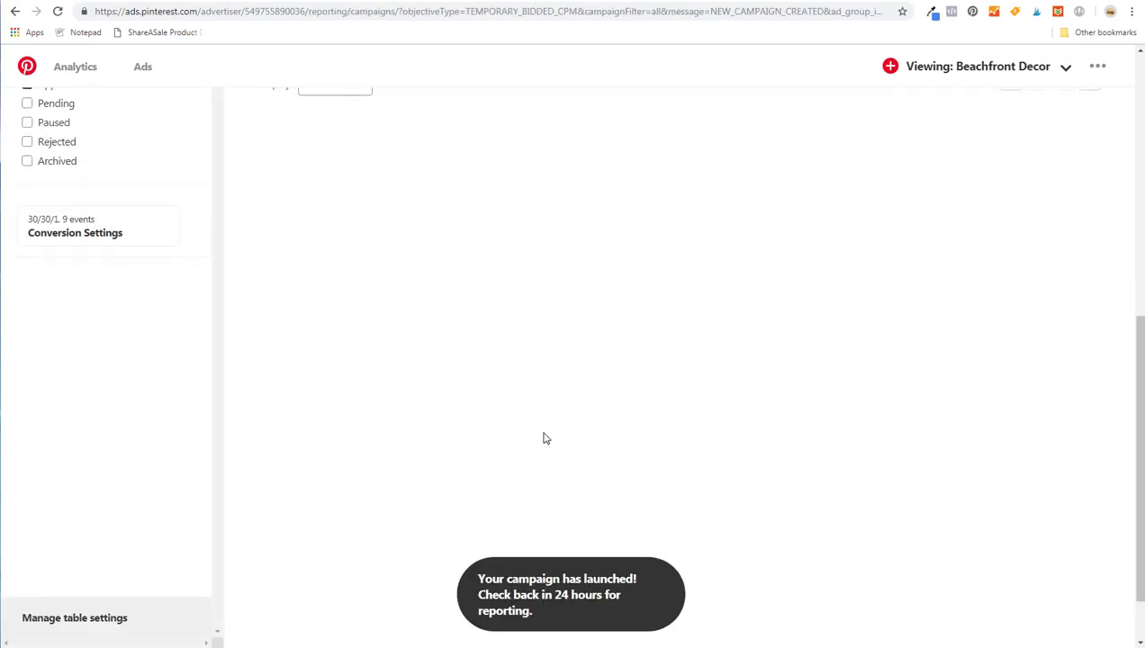
- Open the "Beach Themed Bathrooms - Awareness" campaign in the reporting table and include all ad group statuses
scroll(544, 437, "up", 5)
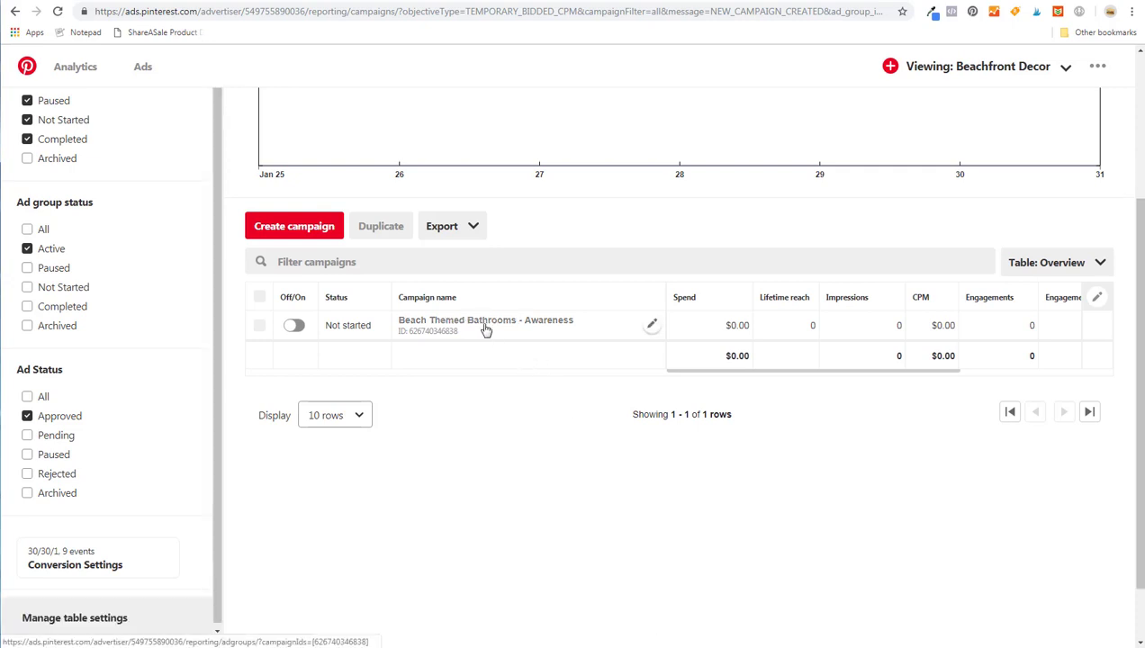
left_click(487, 329)
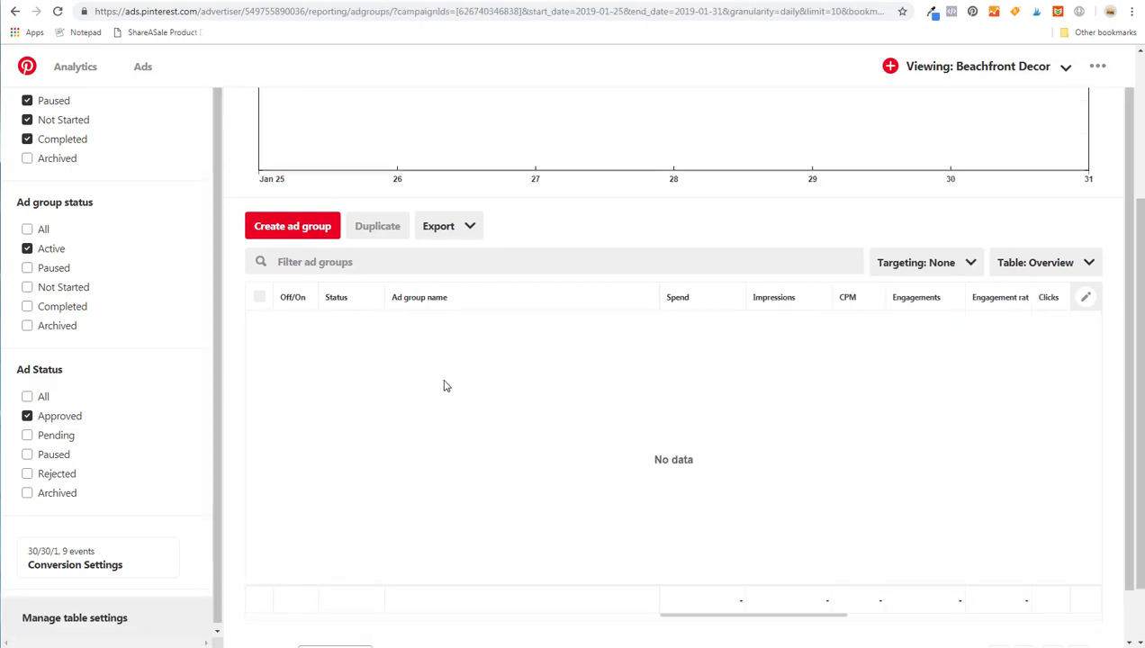
left_click(28, 233)
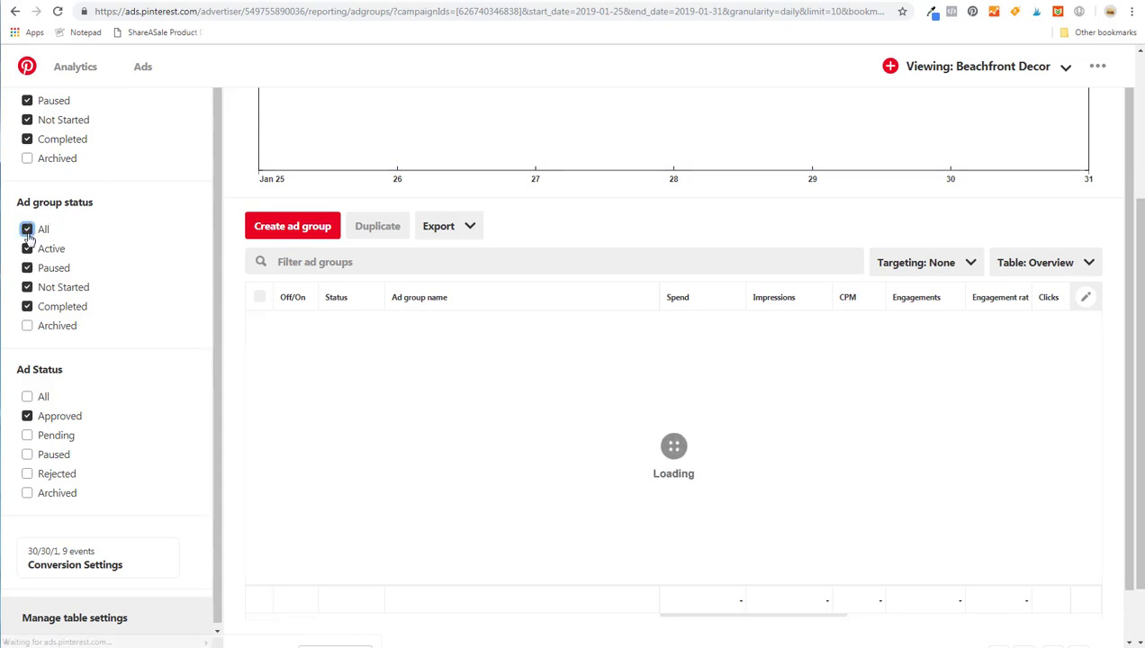